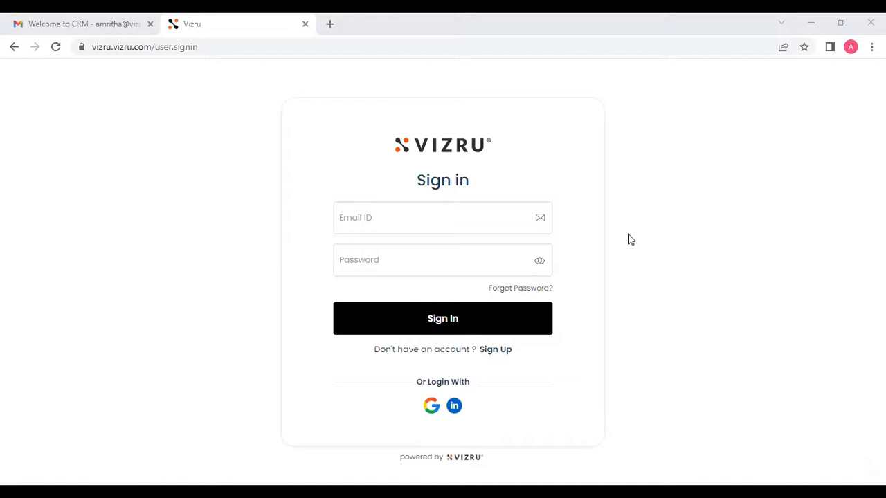
# - Sign in to Vizru with the saved account e-mail and the account password
pyautogui.click(465, 205)
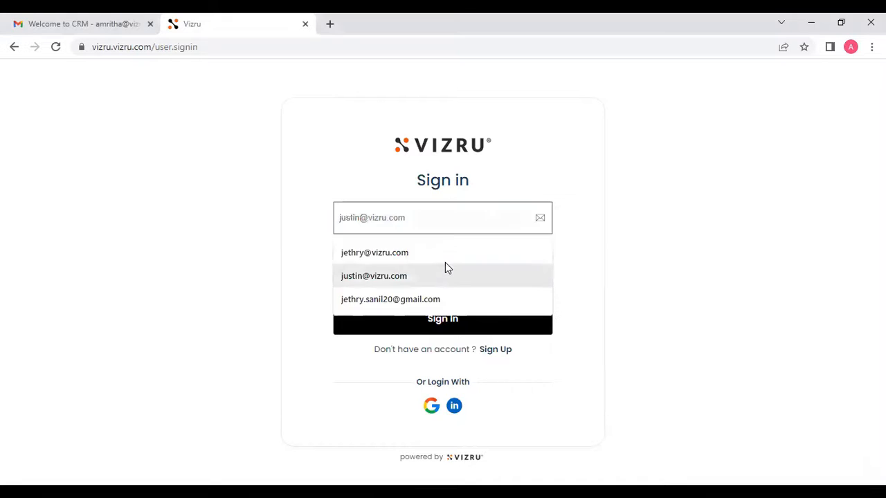
pyautogui.click(443, 253)
pyautogui.click(443, 256)
pyautogui.write('*****')
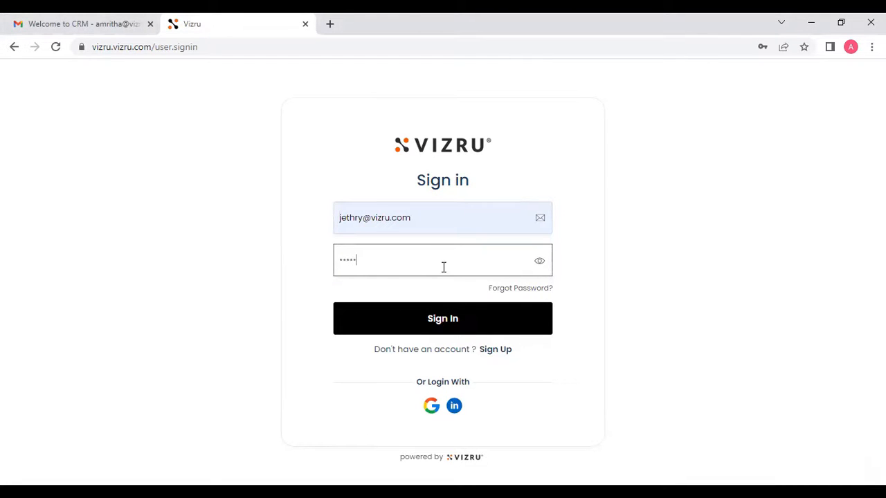
pyautogui.click(442, 322)
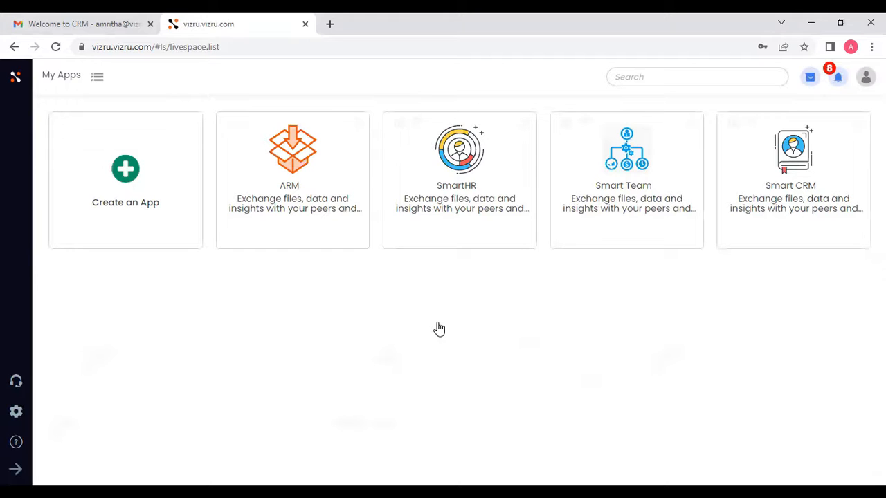
# - Open the Smart CRM app, look over its dashboard, and go to the Leads section
pyautogui.click(795, 172)
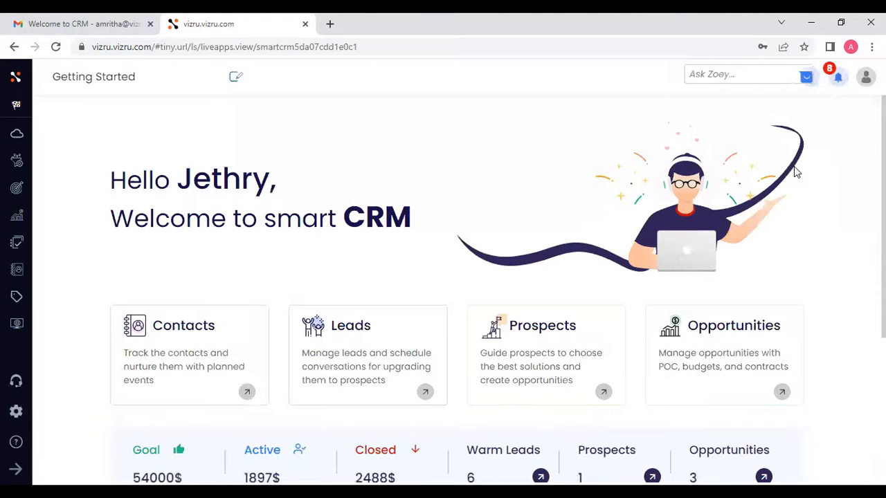
pyautogui.scroll(-2, 794, 167)
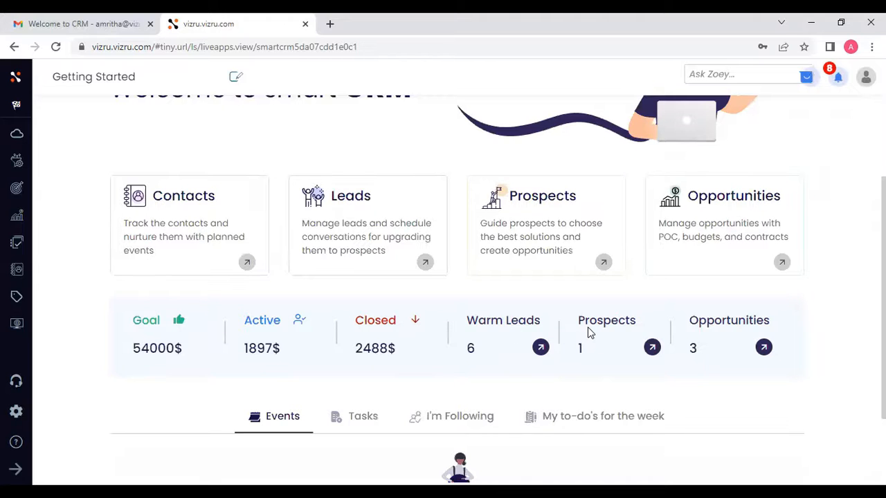
pyautogui.scroll(-2, 588, 334)
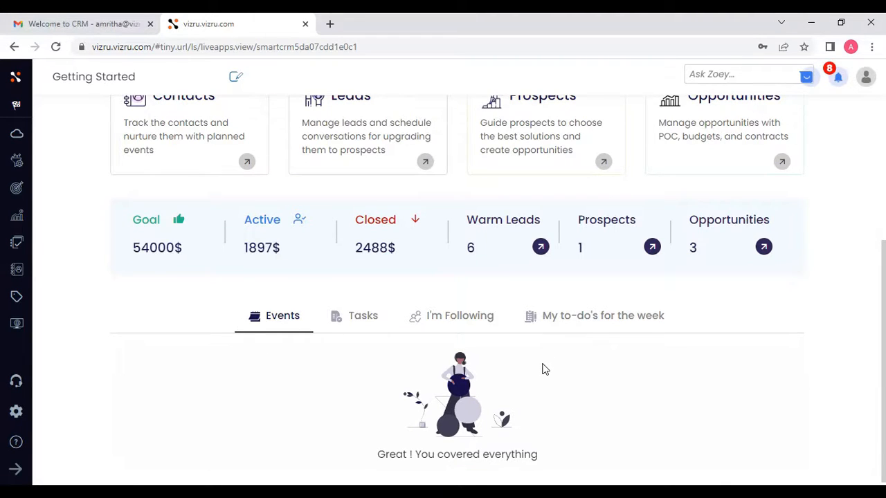
pyautogui.scroll(2, 545, 370)
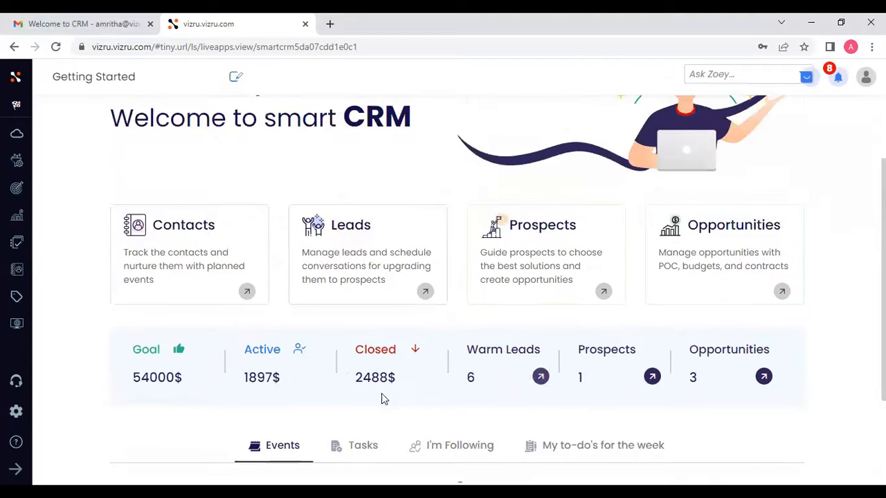
pyautogui.click(364, 260)
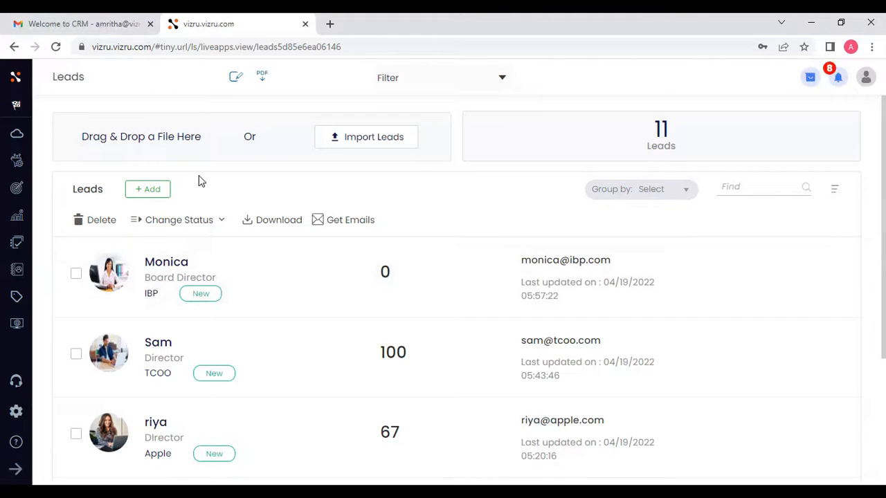
# - Open the Capture Lead form, browse its Lead Details and Company-Info sections, and close it without saving
pyautogui.click(145, 191)
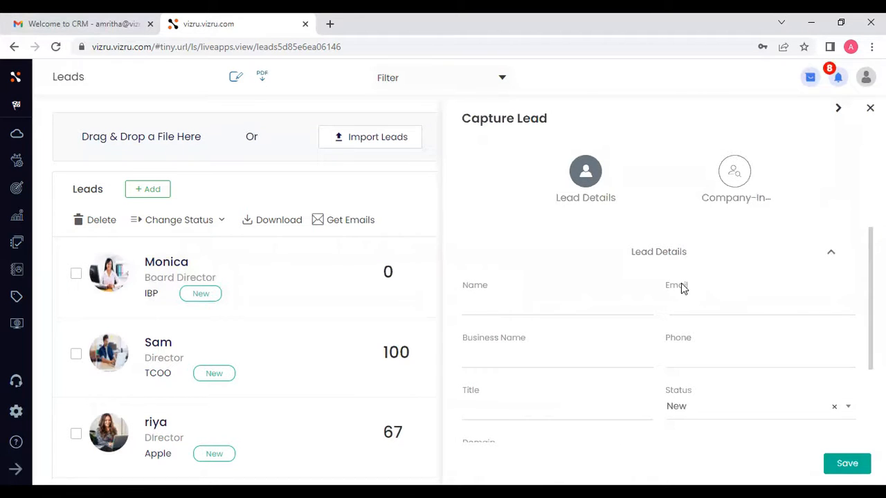
pyautogui.scroll(-1, 654, 275)
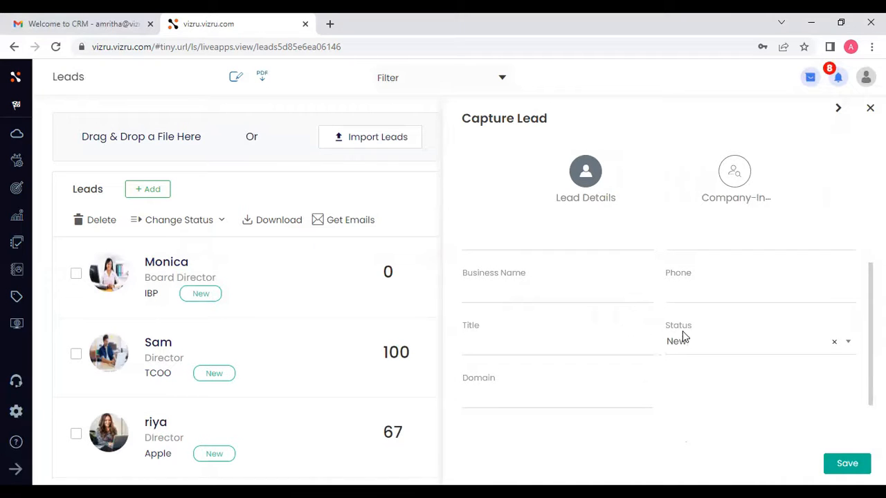
pyautogui.scroll(-2, 634, 330)
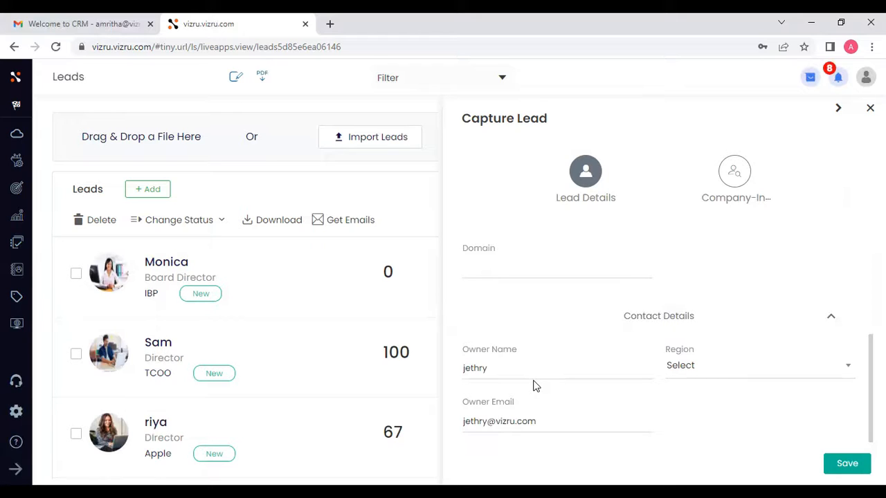
pyautogui.click(735, 176)
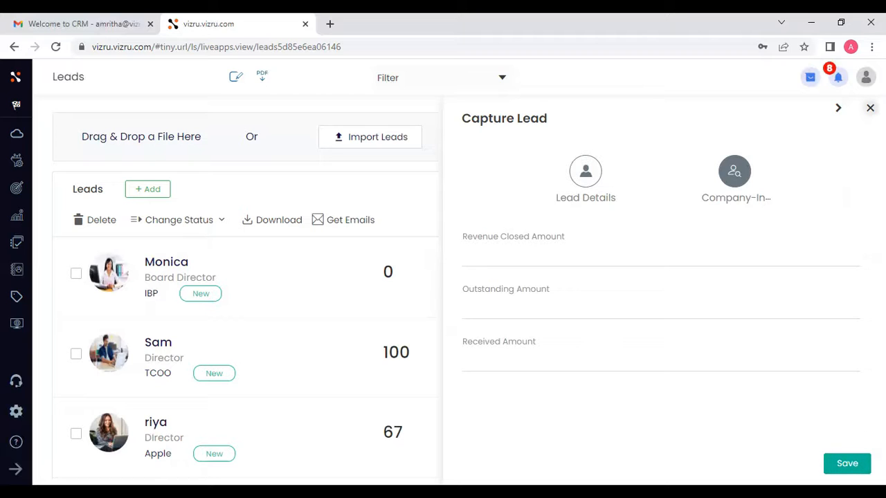
pyautogui.click(870, 107)
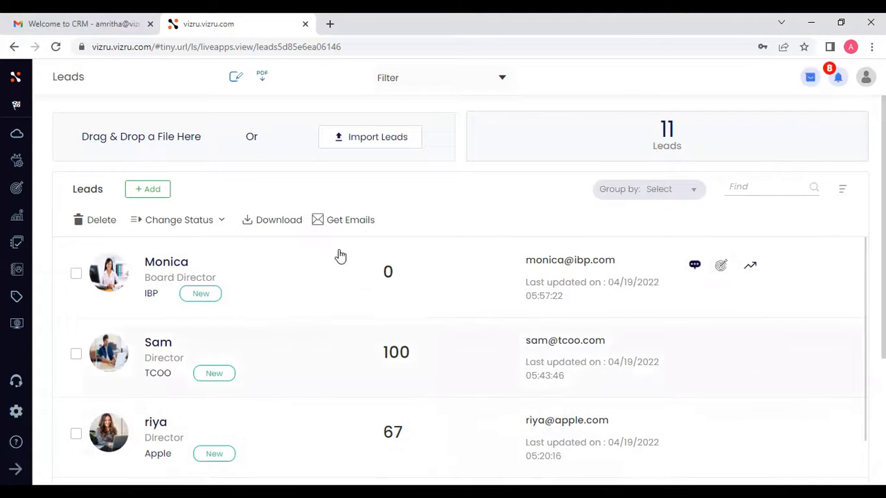
# - Open the Import Leads file dialog and cancel it
pyautogui.click(381, 149)
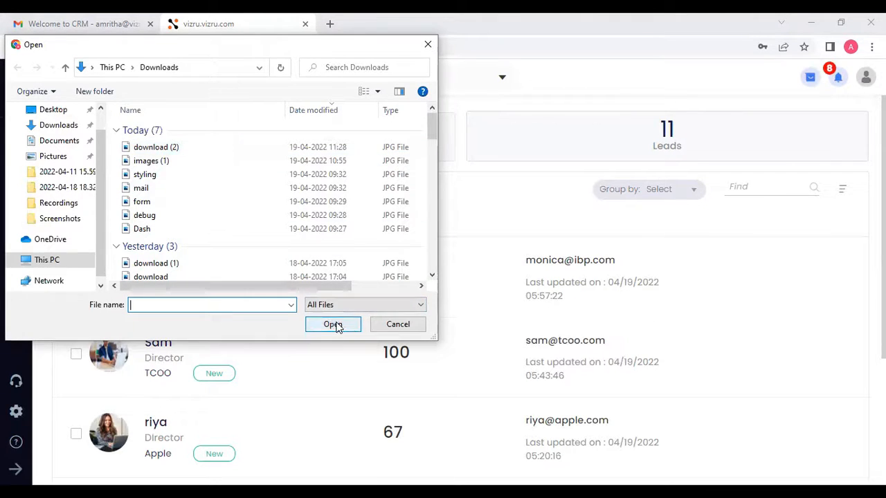
pyautogui.click(380, 329)
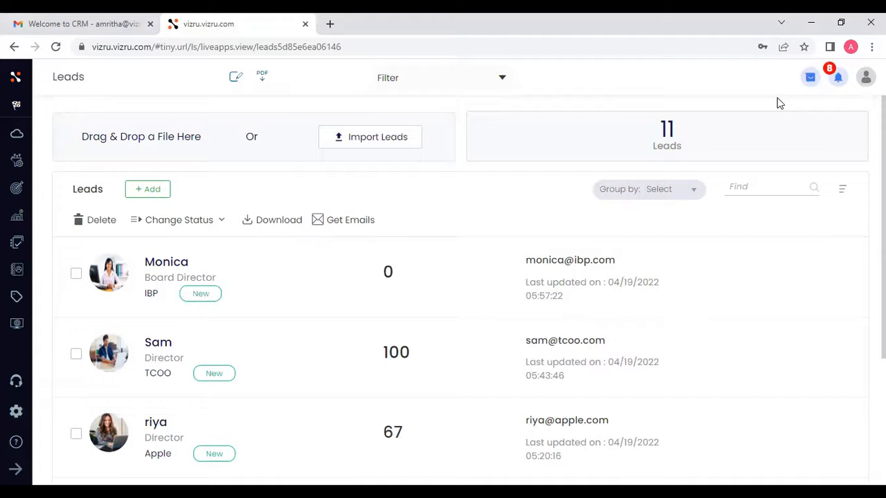
# - Start creating a lead through the Zoey assistant's /Lead command, then close the assistant
pyautogui.click(810, 80)
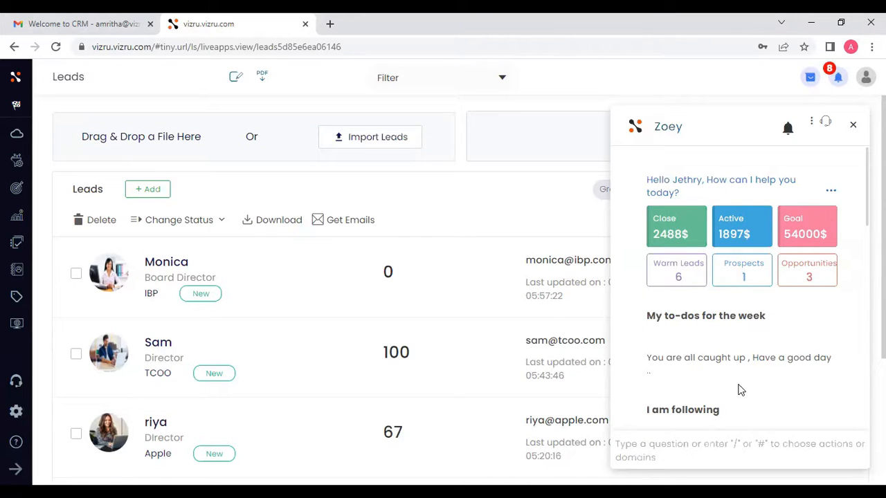
pyautogui.click(696, 446)
pyautogui.write('/')
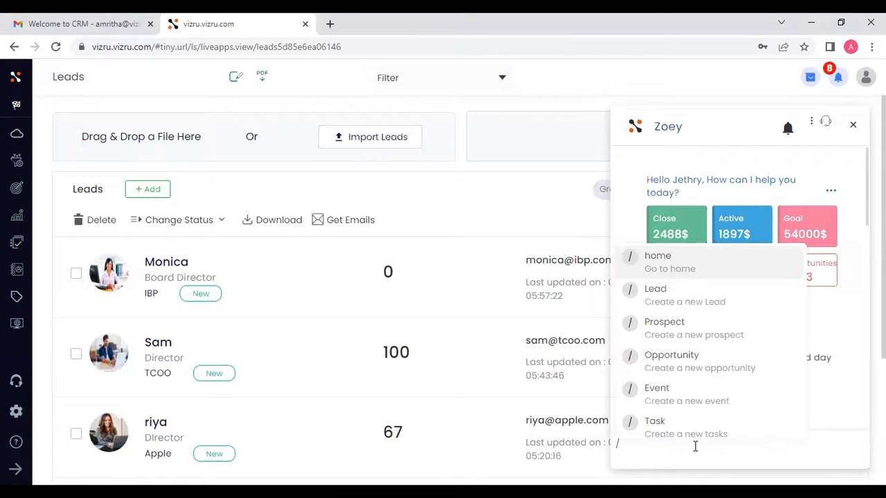
pyautogui.press('Down')
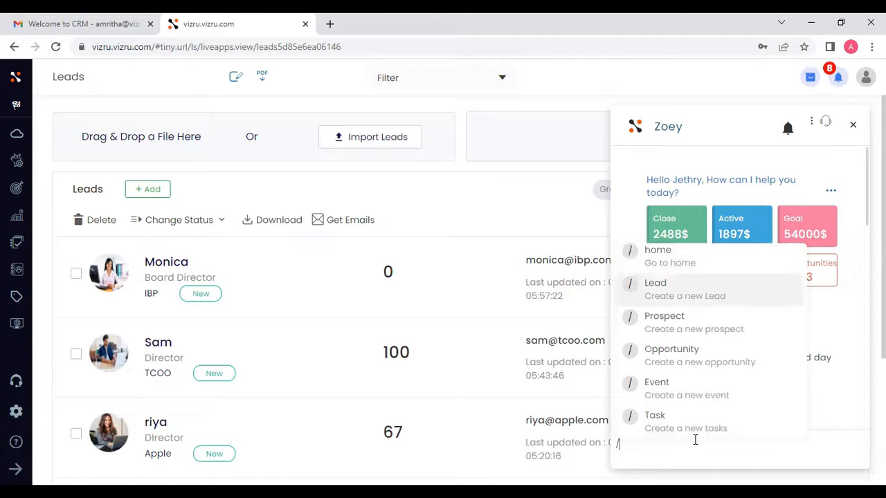
pyautogui.press('Return')
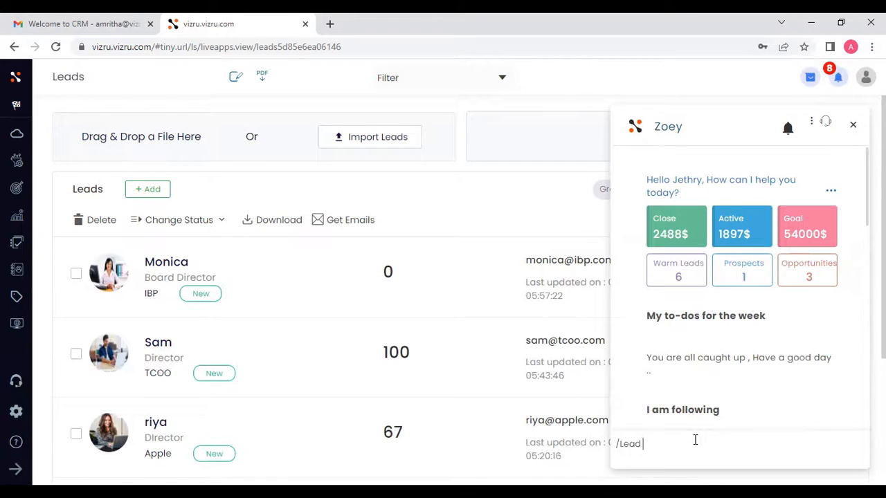
pyautogui.press('Return')
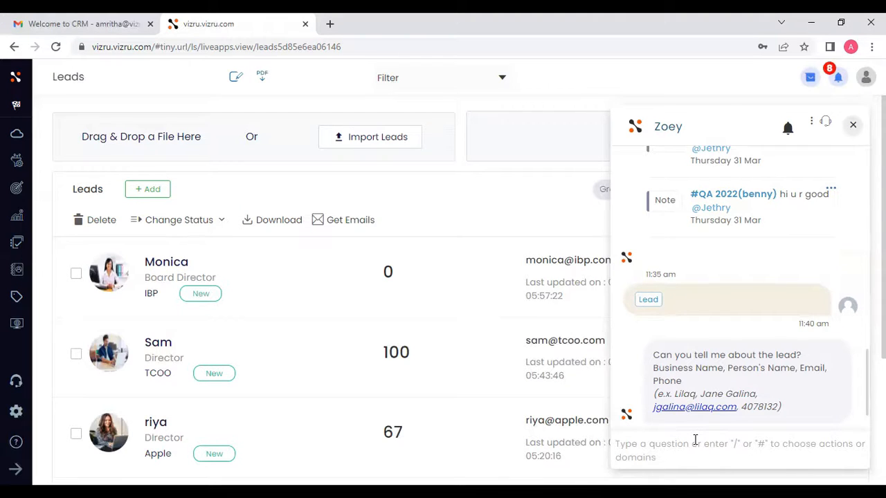
pyautogui.press('Escape')
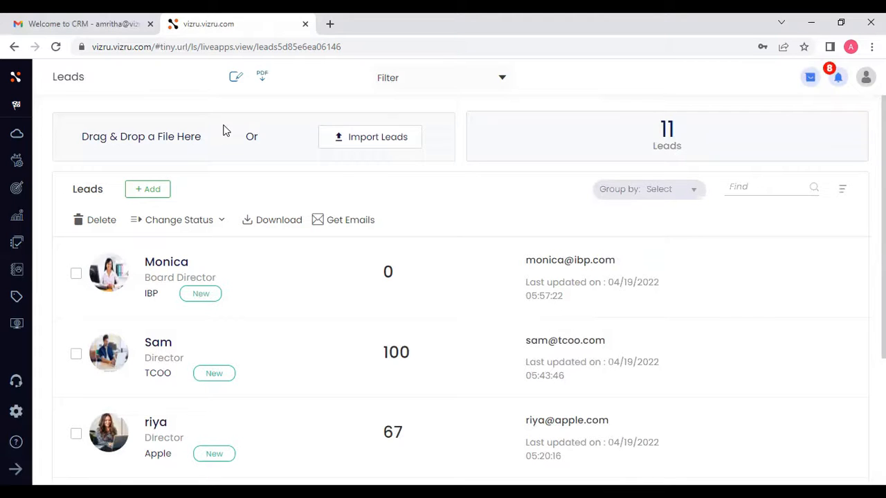
# - Switch to the Gmail tab and inspect the Welcome to CRM email's sender and recipient details
pyautogui.click(64, 21)
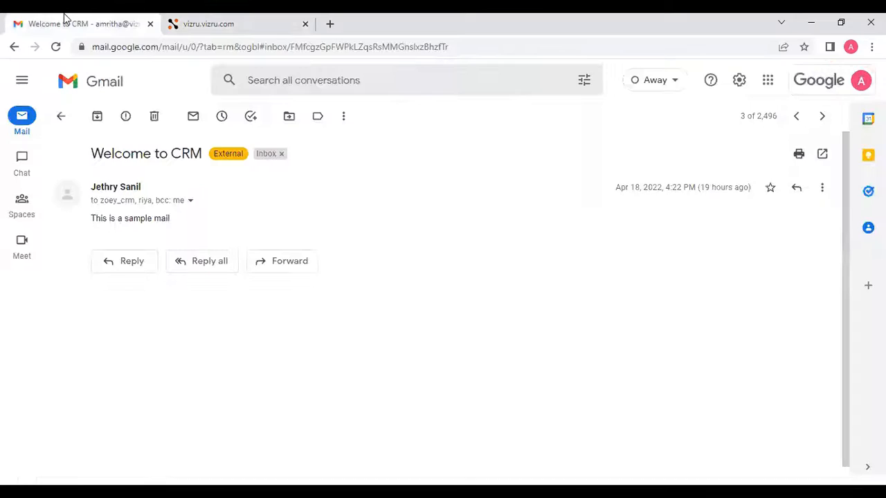
pyautogui.click(189, 200)
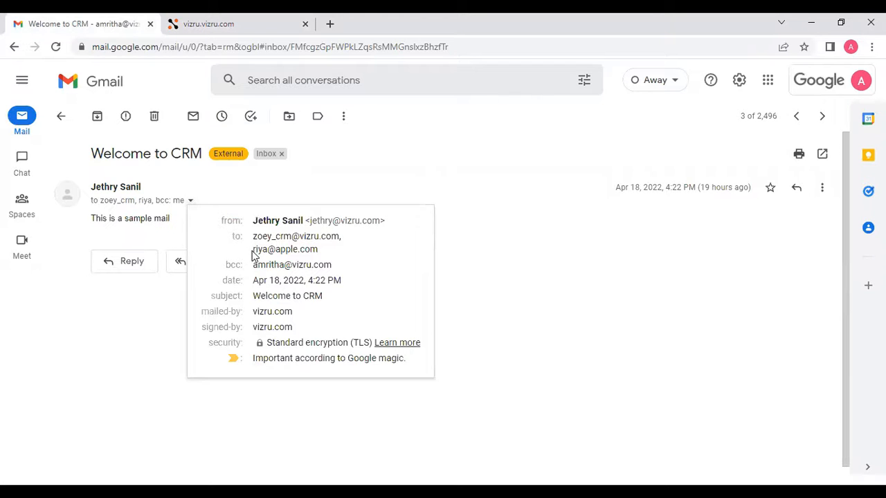
pyautogui.moveTo(253, 256); pyautogui.dragTo(320, 252)
pyautogui.click(321, 251)
pyautogui.moveTo(264, 251)
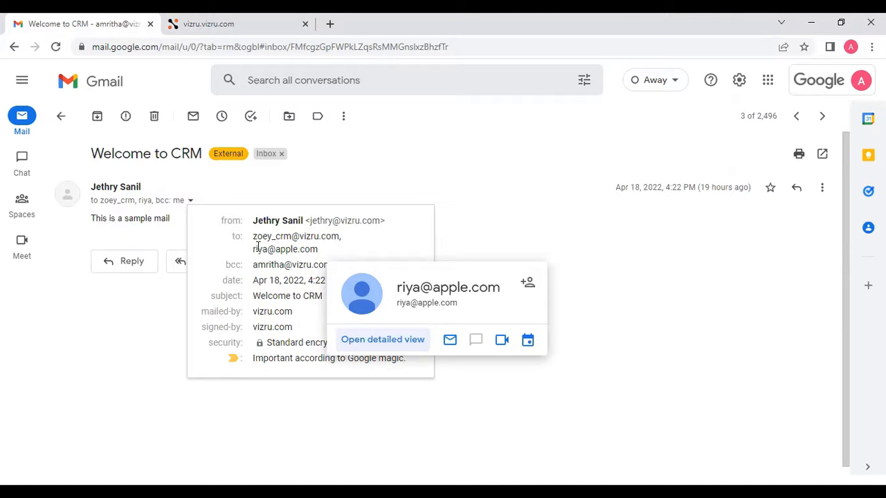
pyautogui.moveTo(254, 236)
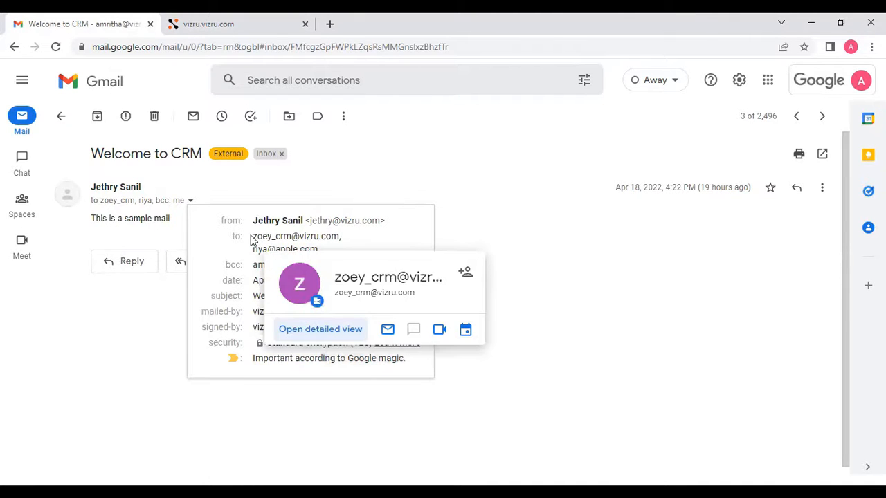
pyautogui.moveTo(253, 237); pyautogui.dragTo(339, 237)
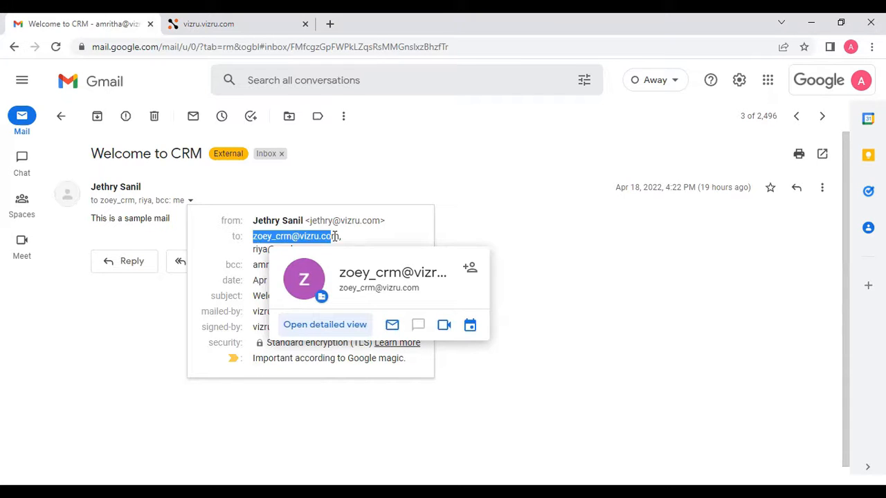
pyautogui.click(254, 248)
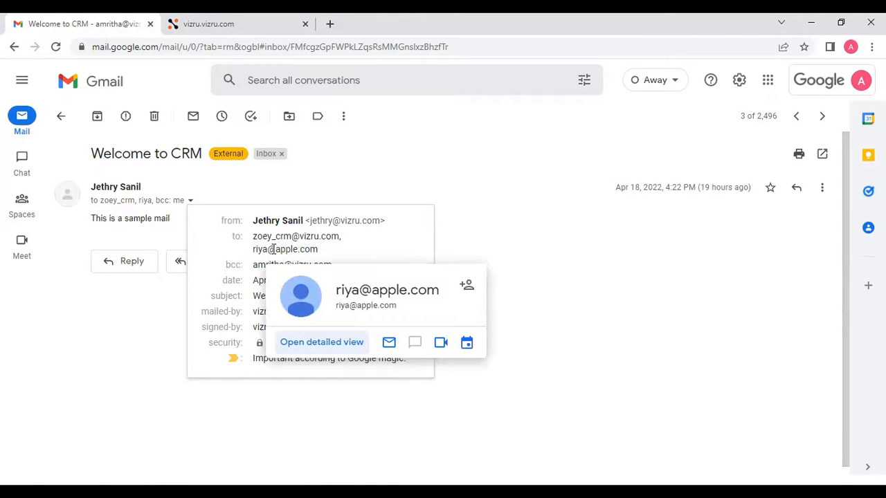
# - Return to the CRM tab and open the IBP lead's record, viewing its Basic Info and Company-Info tabs
pyautogui.click(273, 18)
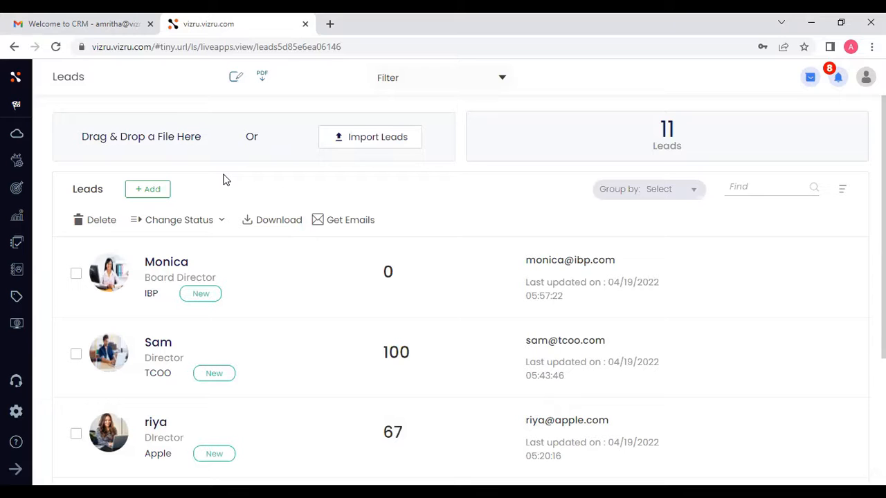
pyautogui.click(164, 264)
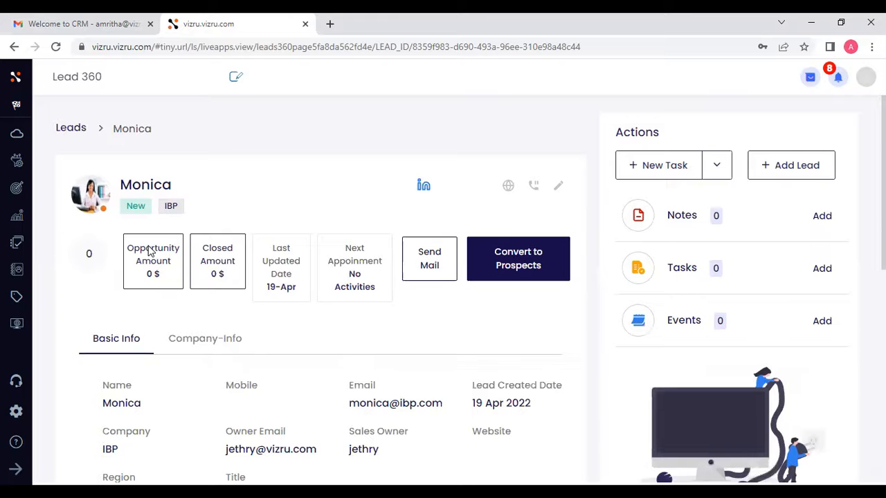
pyautogui.scroll(-1, 145, 300)
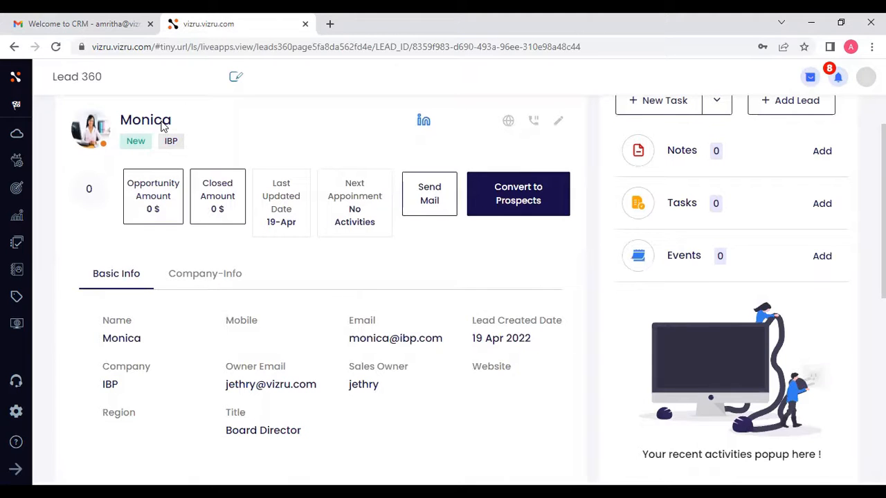
pyautogui.click(209, 282)
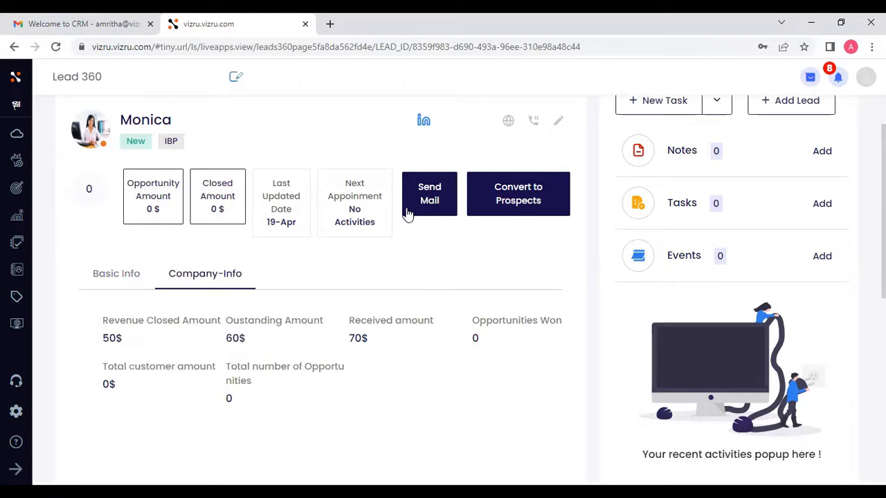
pyautogui.scroll(1, 434, 308)
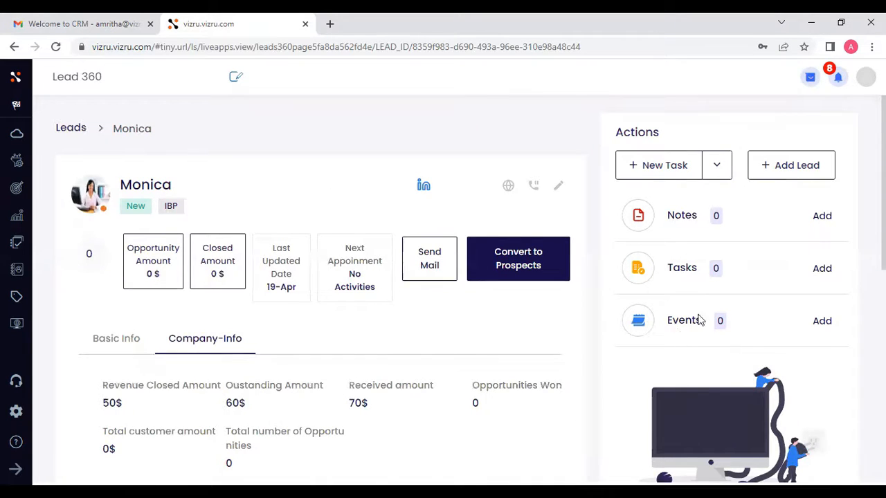
# - Add the note "It was a good meeting" to the IBP lead through the Zoey assistant
pyautogui.click(821, 217)
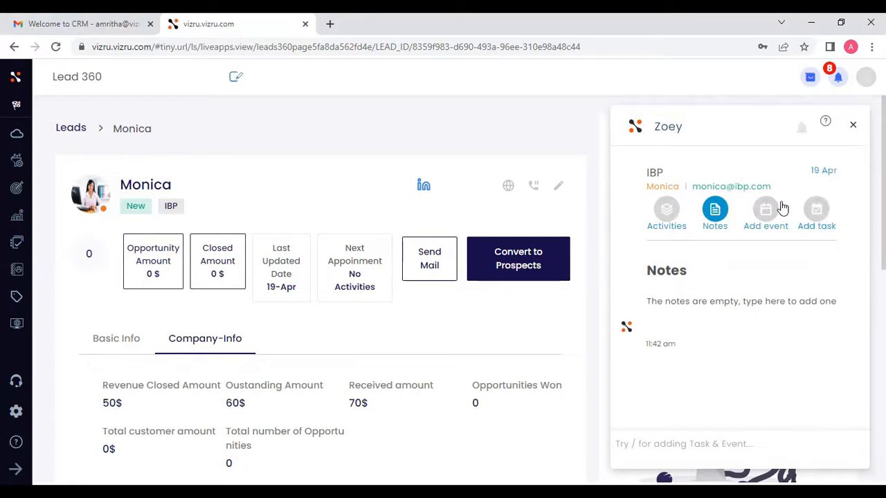
pyautogui.click(777, 221)
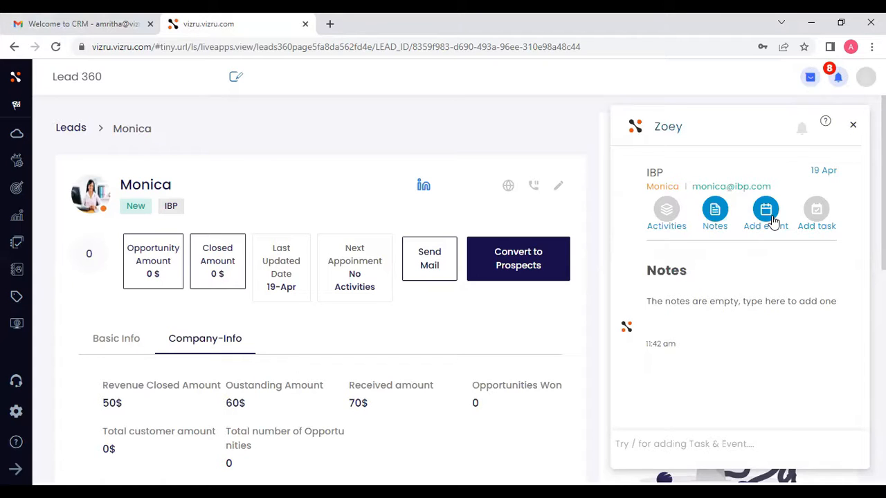
pyautogui.click(706, 455)
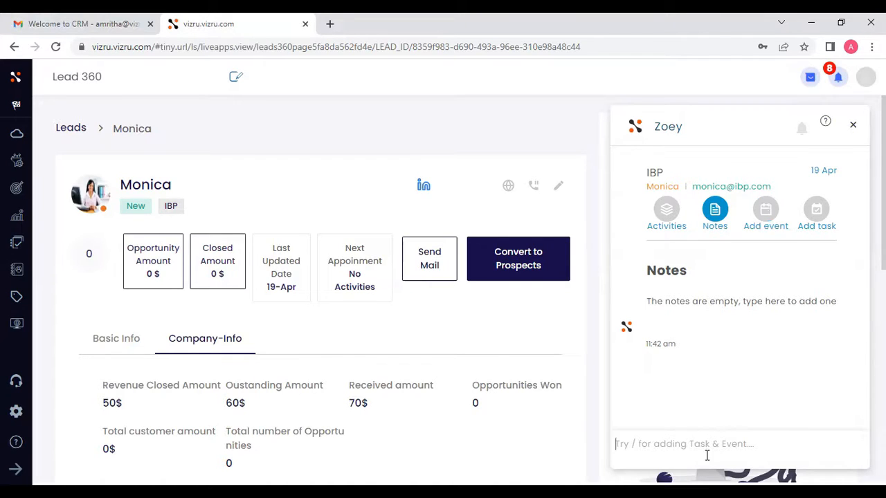
pyautogui.write('i')
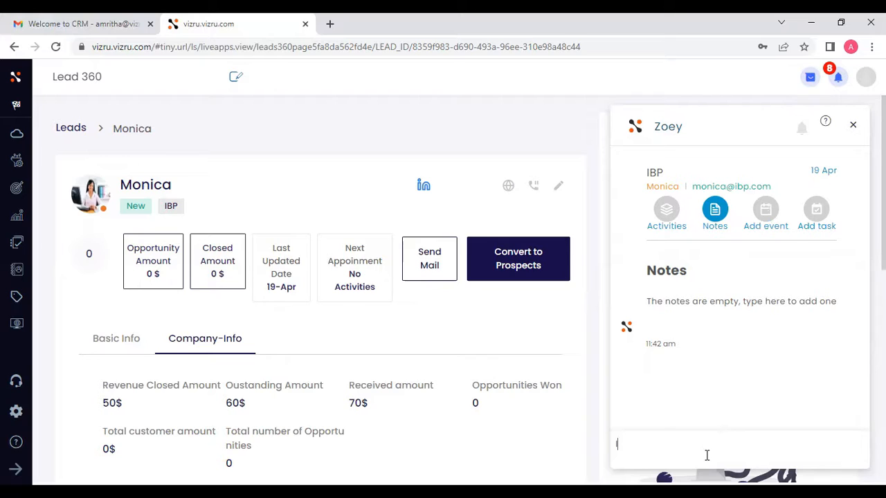
pyautogui.write('t was a good meeting')
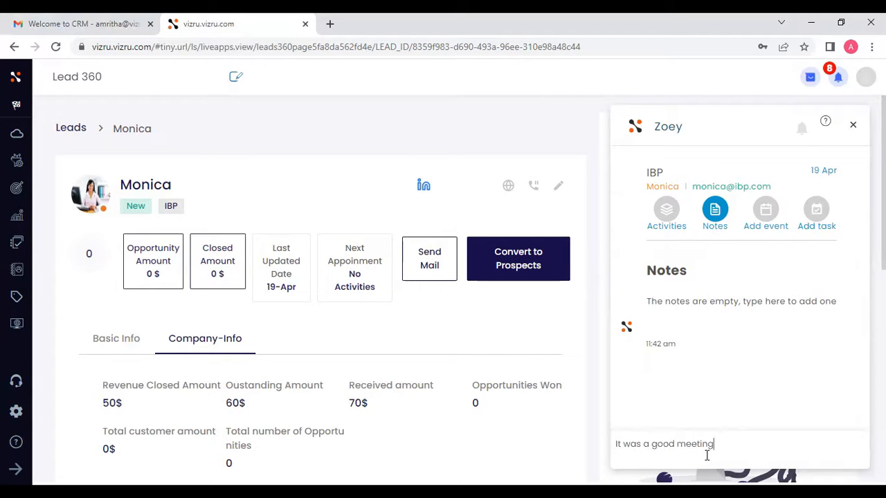
pyautogui.press('Return')
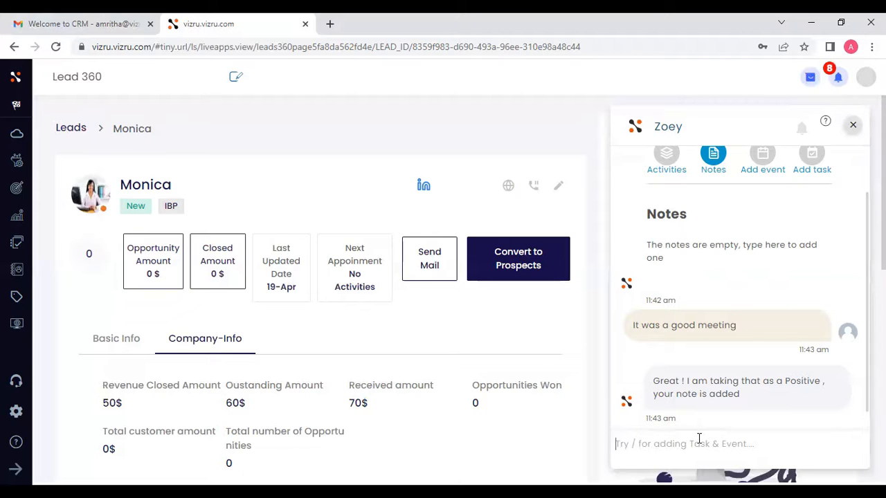
# - Close the assistant, then open the lead's Add task and Add event prompts in Zoey and close each
pyautogui.click(853, 126)
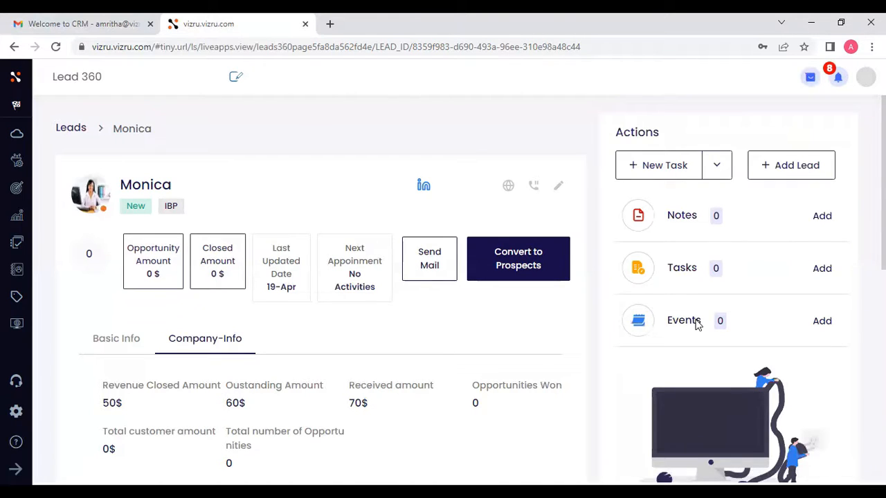
pyautogui.click(824, 271)
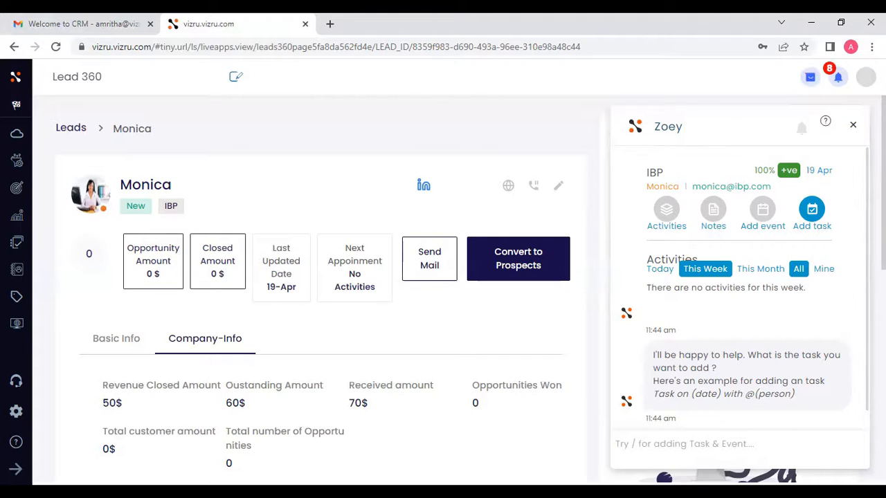
pyautogui.click(853, 124)
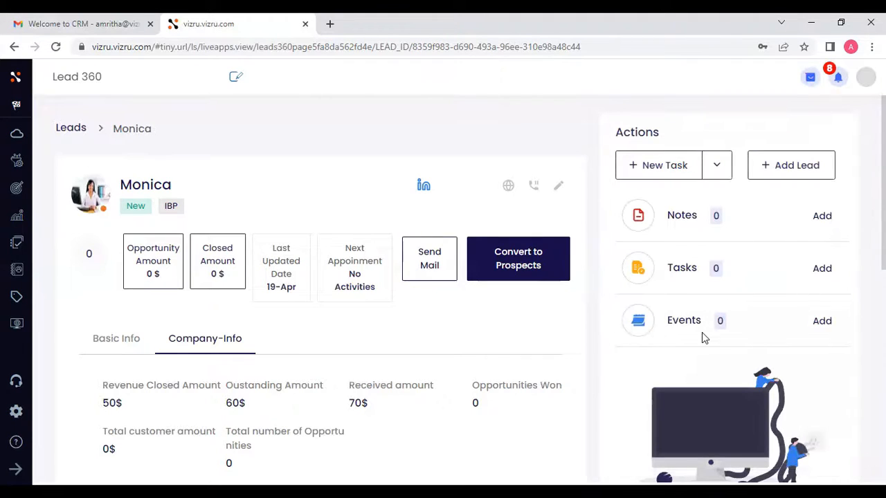
pyautogui.click(816, 323)
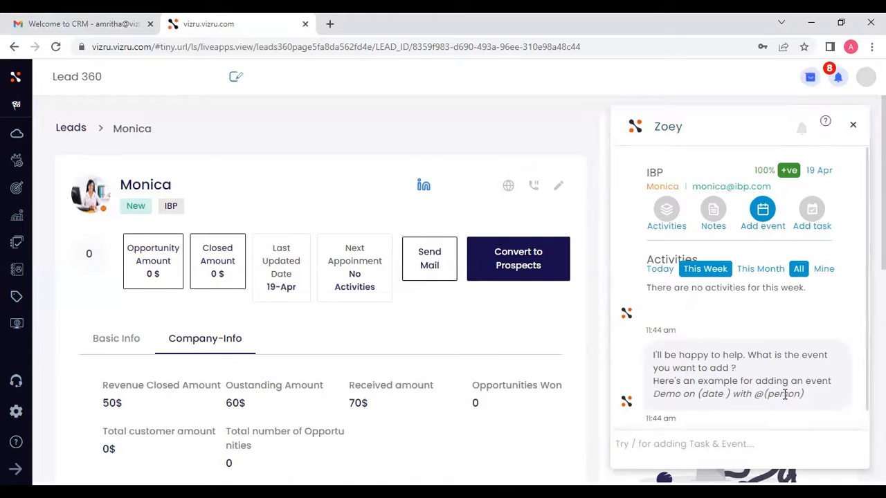
pyautogui.click(854, 126)
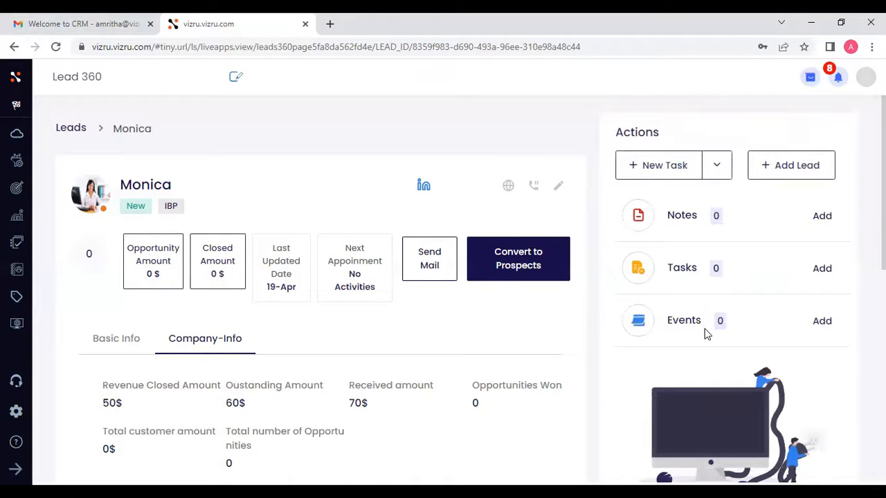
# - Open the lead's Send Mail dialog and close it, then scroll through the Events, Tasks and Notes section
pyautogui.click(438, 271)
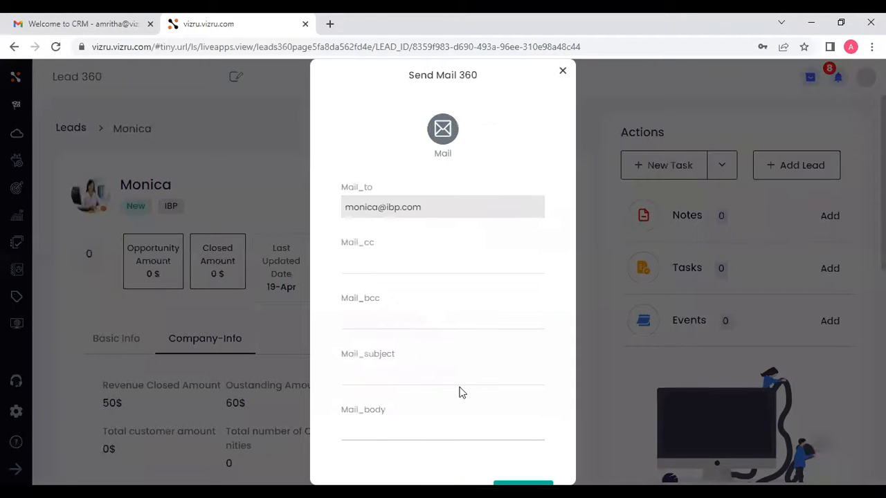
pyautogui.click(562, 70)
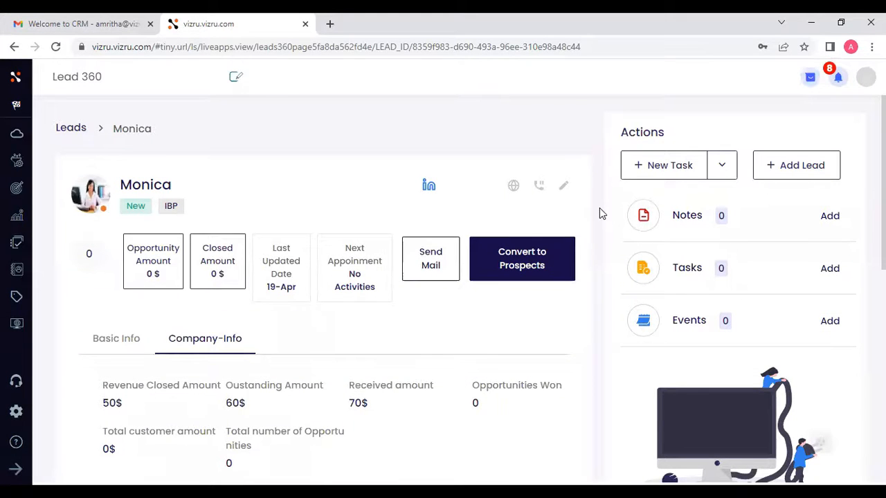
pyautogui.scroll(-3, 599, 207)
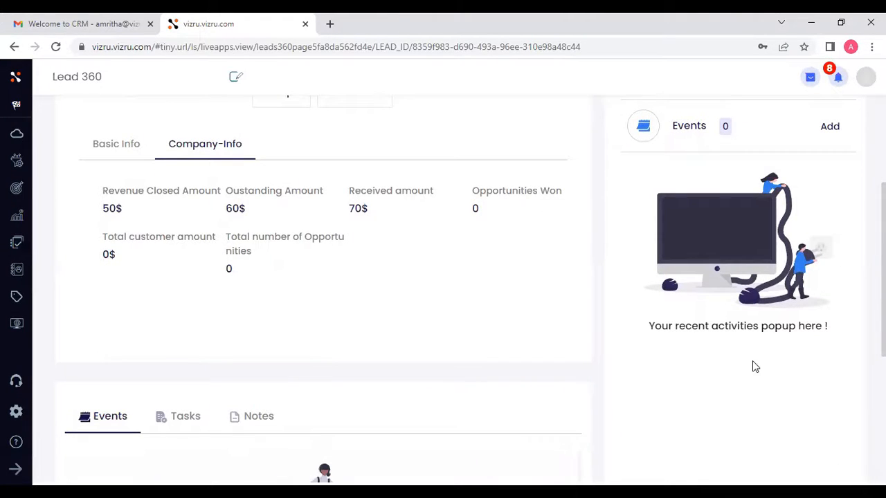
pyautogui.scroll(-2, 751, 359)
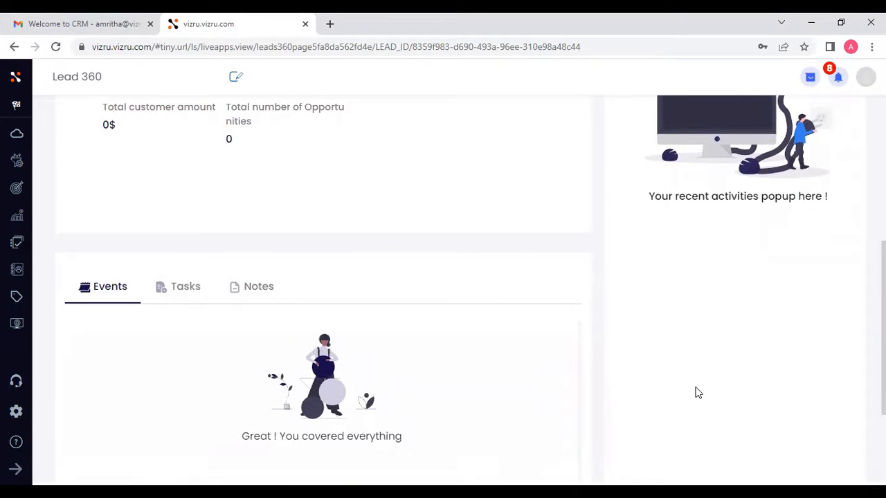
pyautogui.scroll(5, 696, 392)
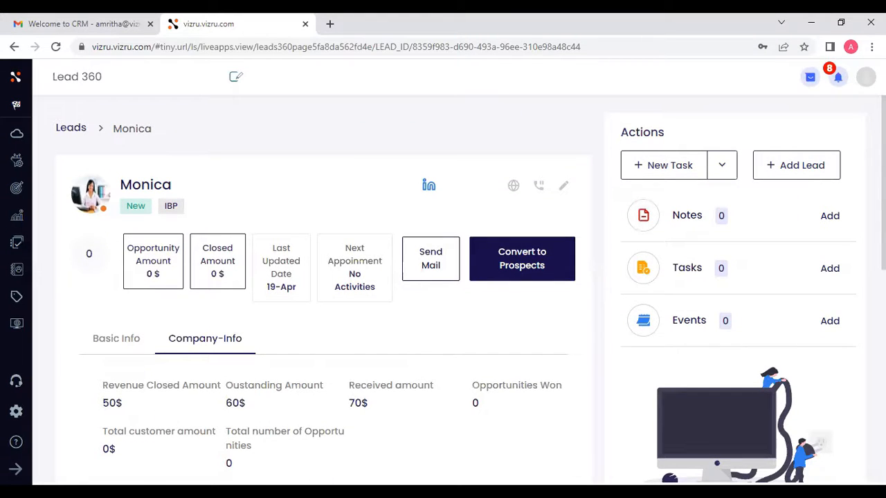
# - Convert the IBP lead to a prospect with a demo date of 04/20/2022
pyautogui.click(518, 259)
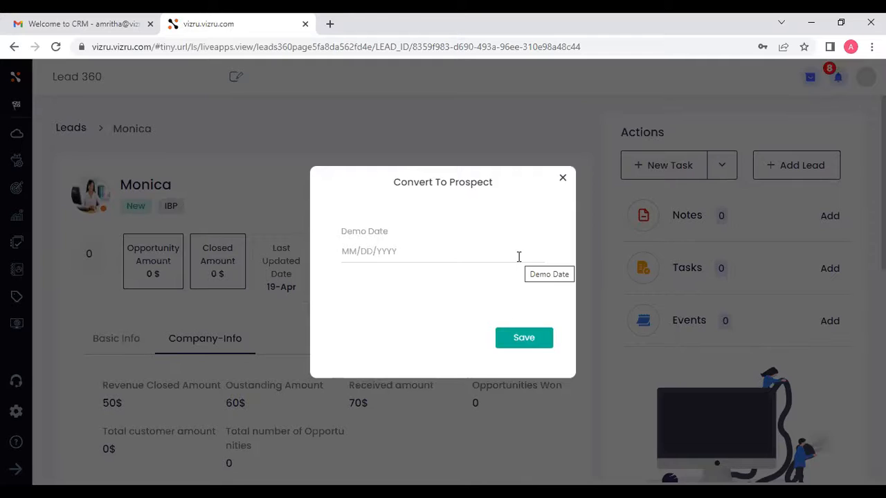
pyautogui.click(407, 251)
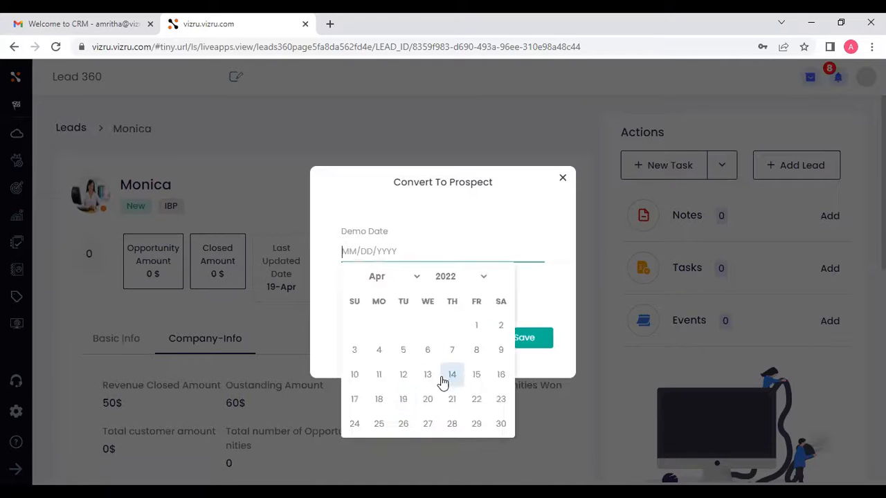
pyautogui.click(427, 399)
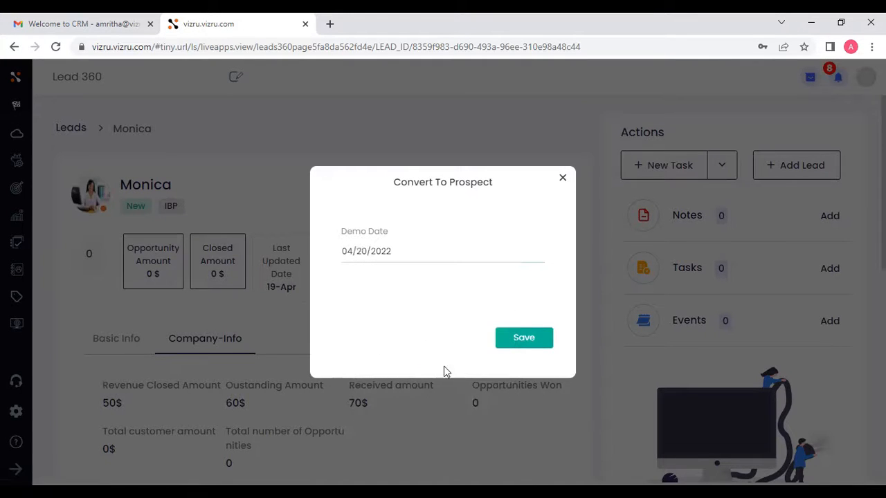
pyautogui.click(507, 341)
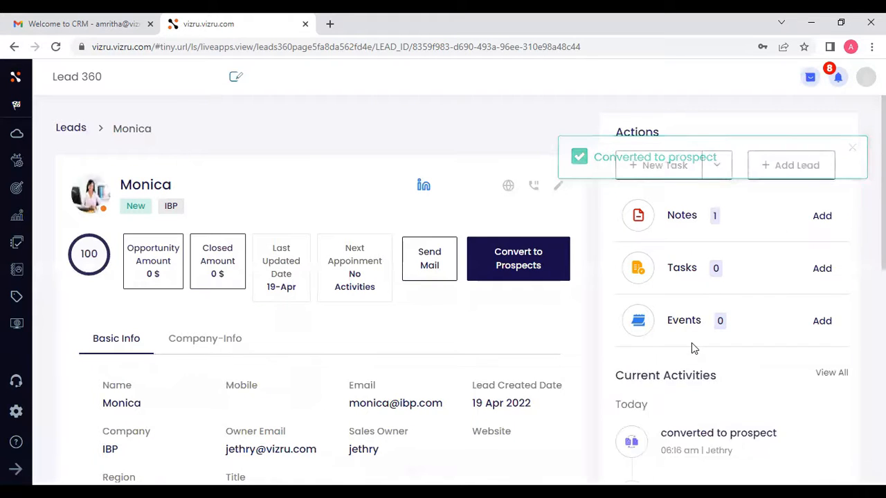
pyautogui.scroll(-1, 691, 343)
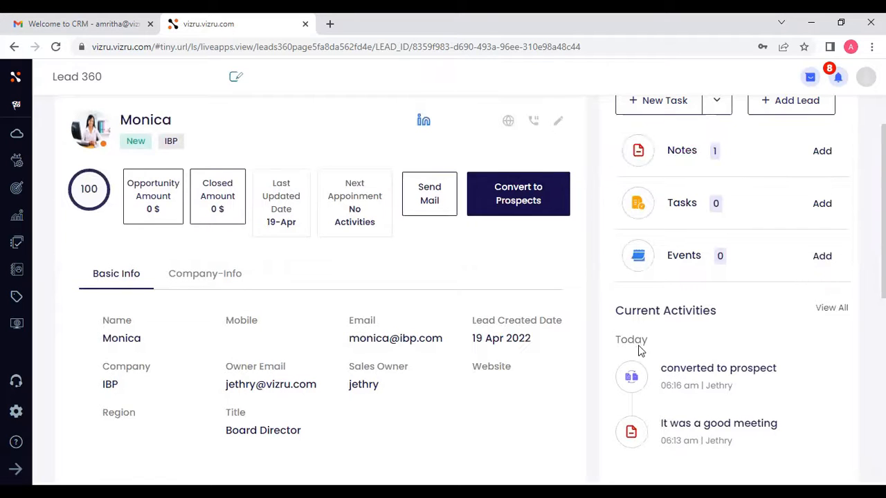
pyautogui.scroll(1, 657, 379)
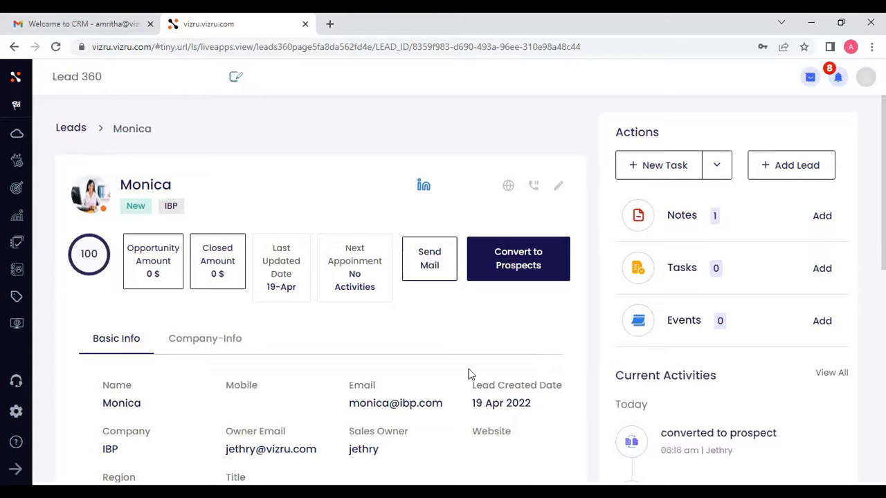
# - Open the Prospects list and change the IBP prospect's status to Closed
pyautogui.click(16, 469)
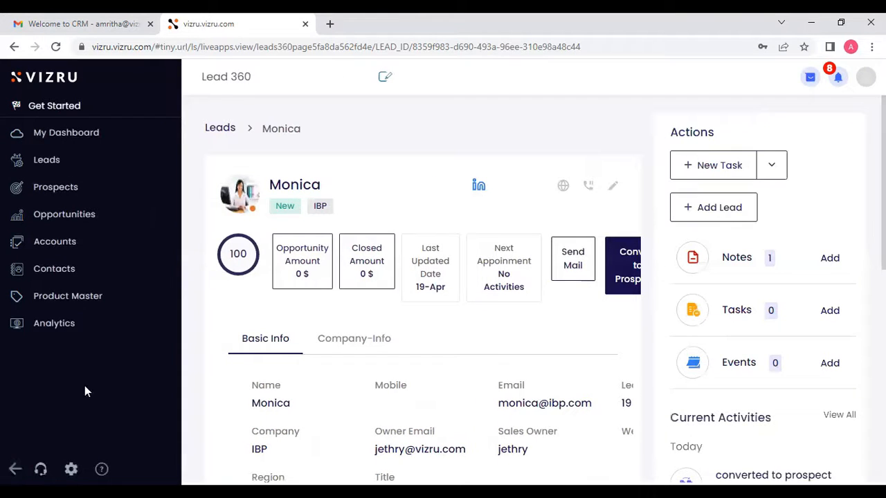
pyautogui.click(101, 196)
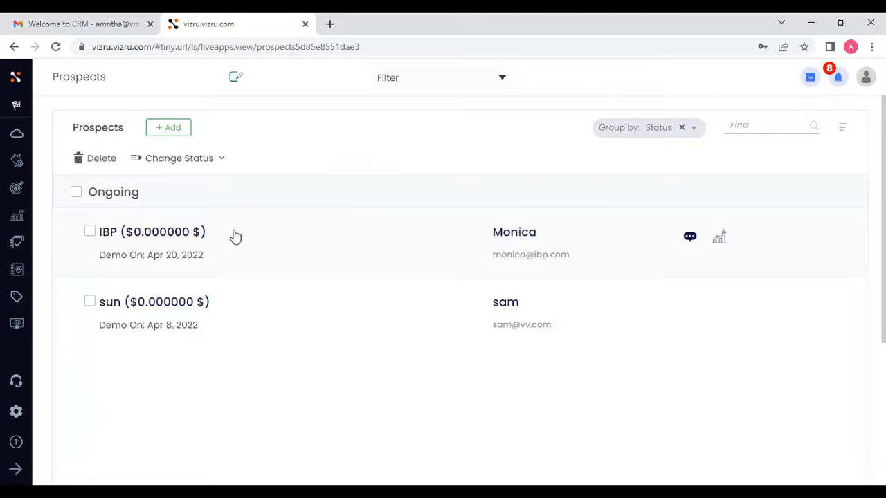
pyautogui.click(206, 161)
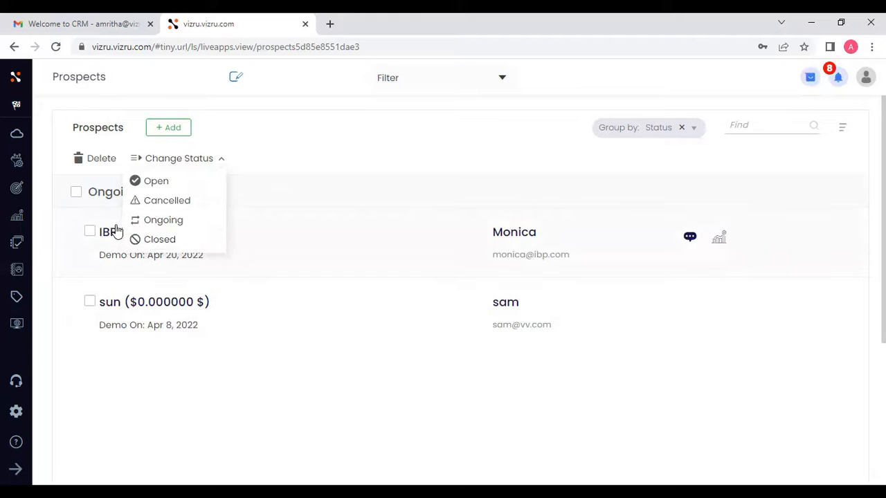
pyautogui.click(89, 234)
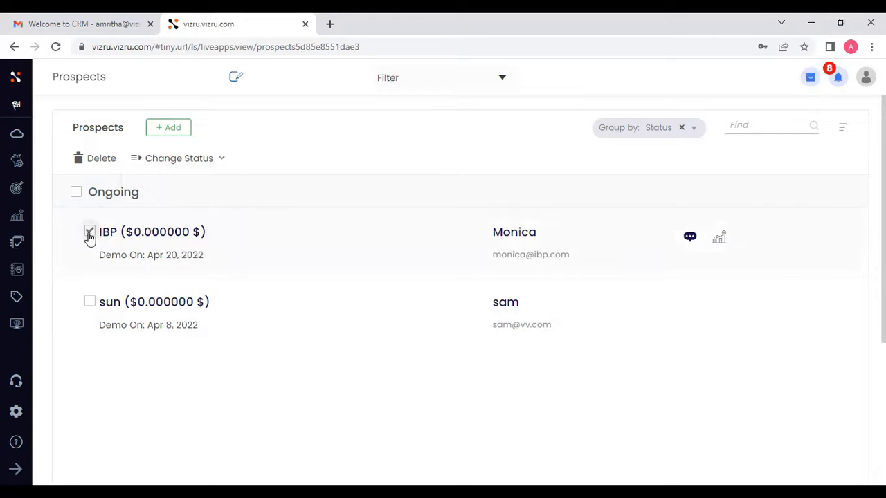
pyautogui.click(201, 159)
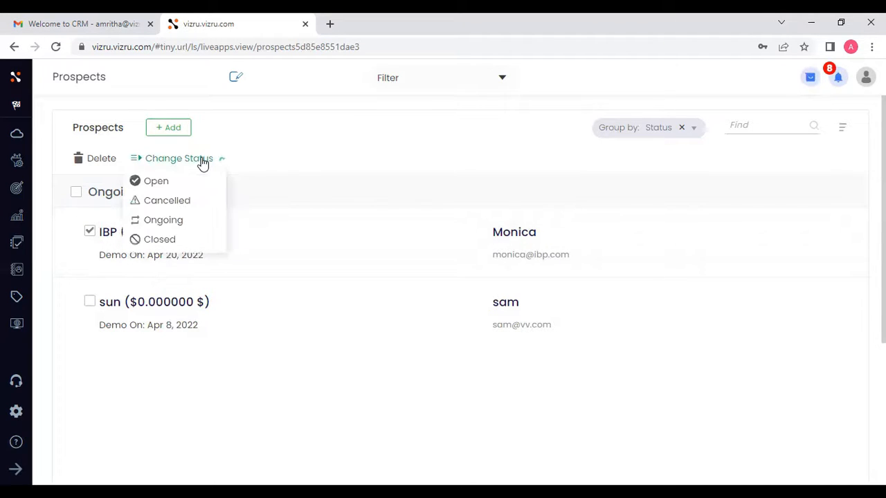
pyautogui.click(157, 239)
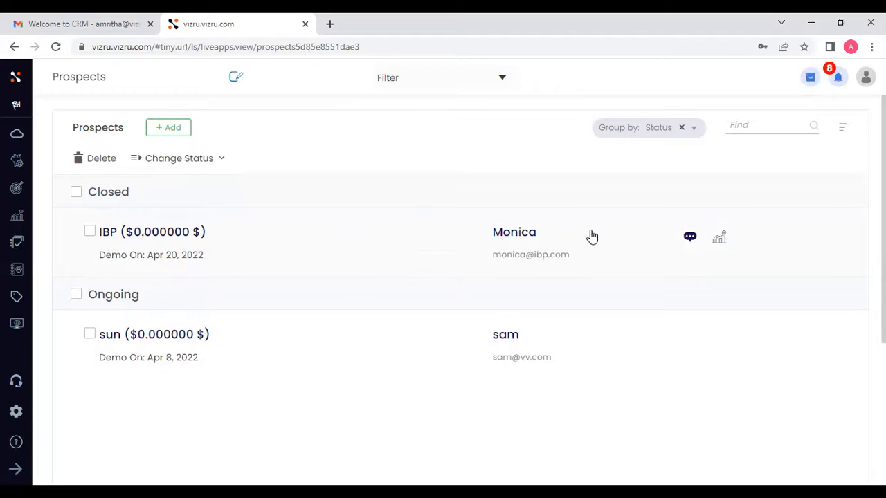
# - Convert the IBP prospect to an opportunity with POC kick-off date 30/04/2022, amount 500 and product category Chatbot
pyautogui.click(720, 242)
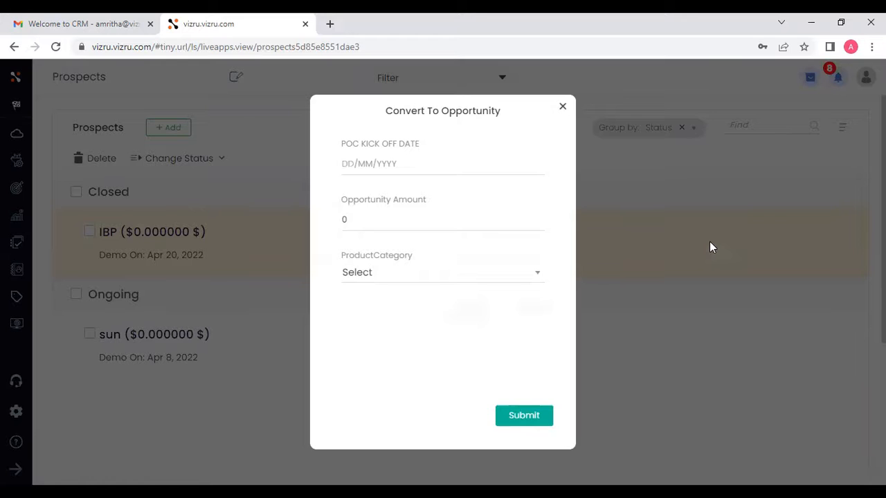
pyautogui.click(392, 163)
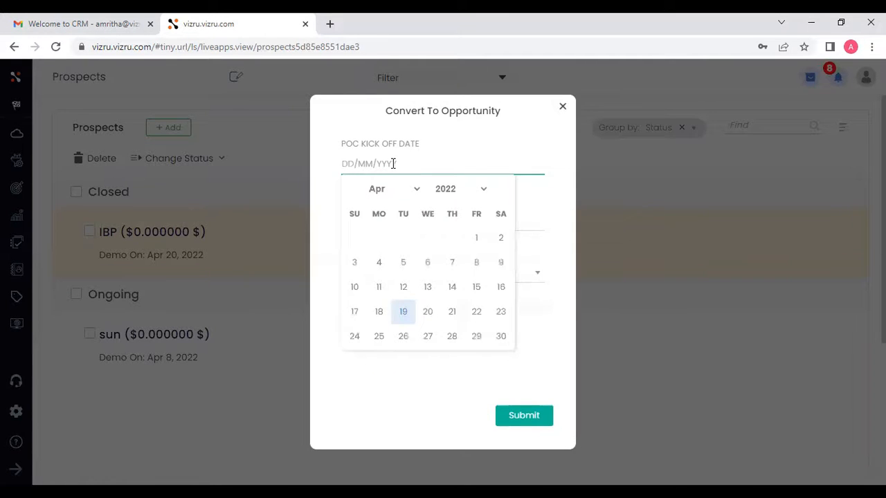
pyautogui.click(500, 335)
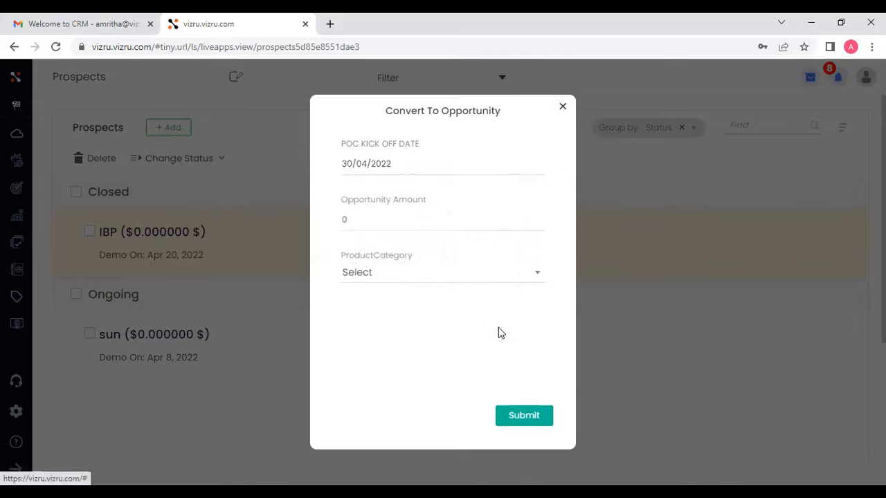
pyautogui.click(399, 227)
pyautogui.press('BackSpace')
pyautogui.write('500')
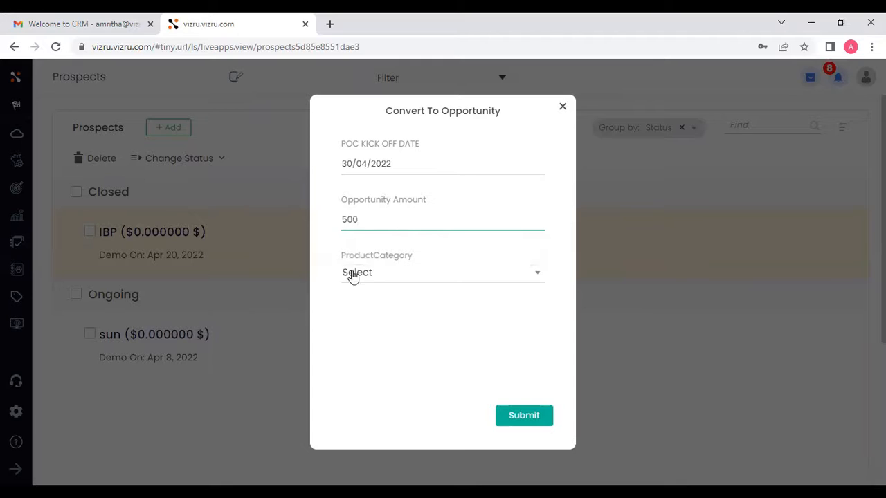
pyautogui.click(454, 278)
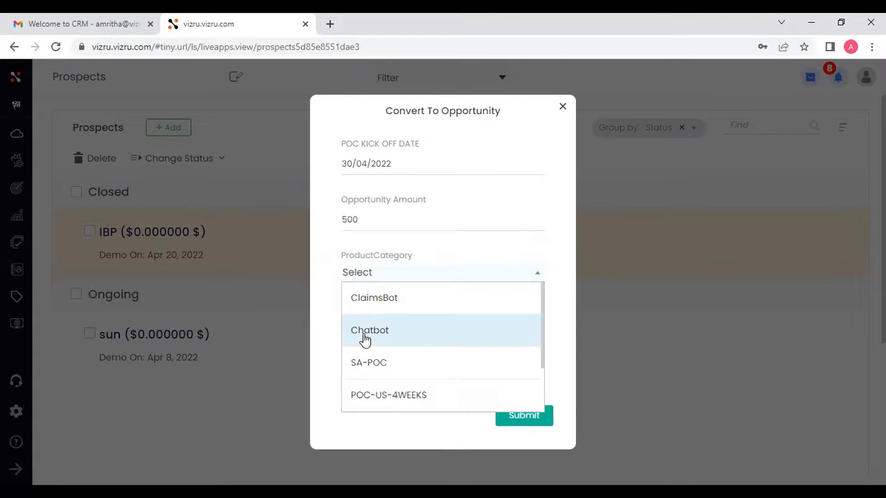
pyautogui.click(365, 337)
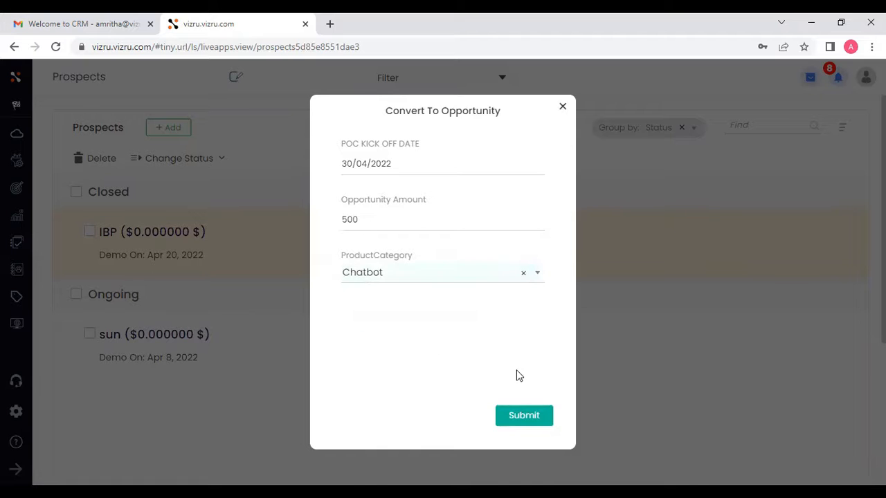
pyautogui.click(523, 417)
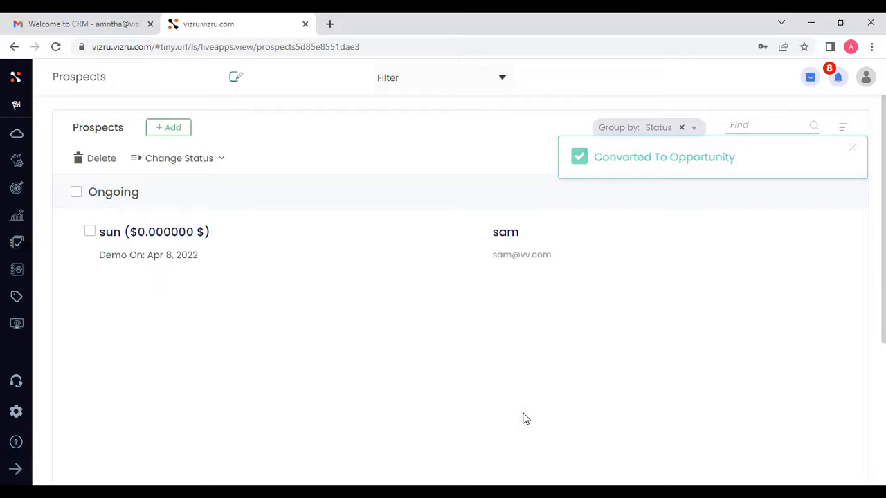
# - Open the Opportunities board and change the IBP opportunity's status to Won
pyautogui.click(15, 469)
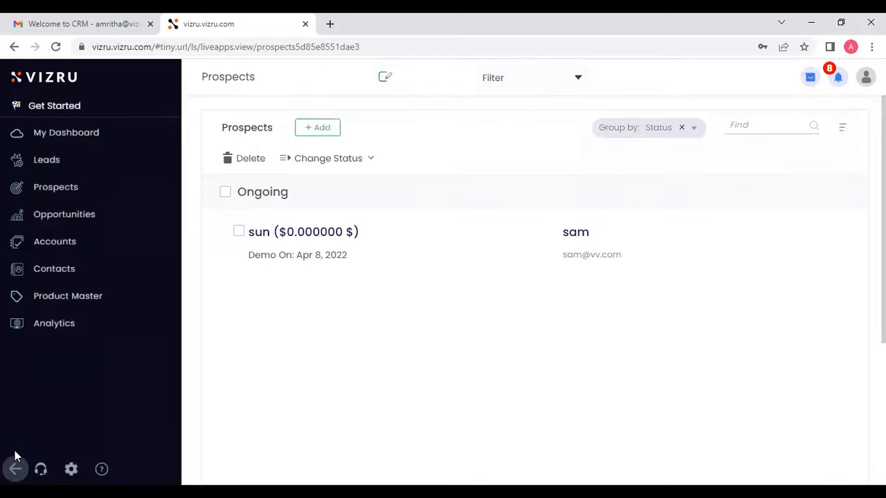
pyautogui.click(80, 220)
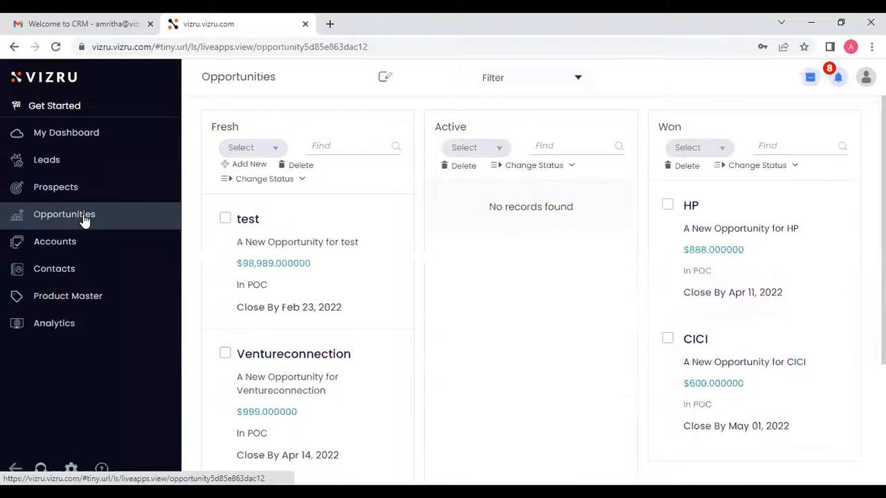
pyautogui.click(16, 469)
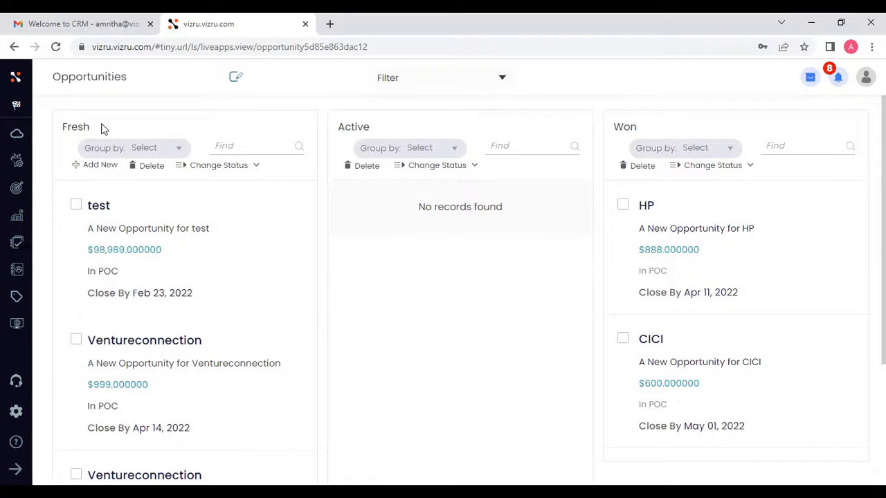
pyautogui.scroll(-5, 96, 124)
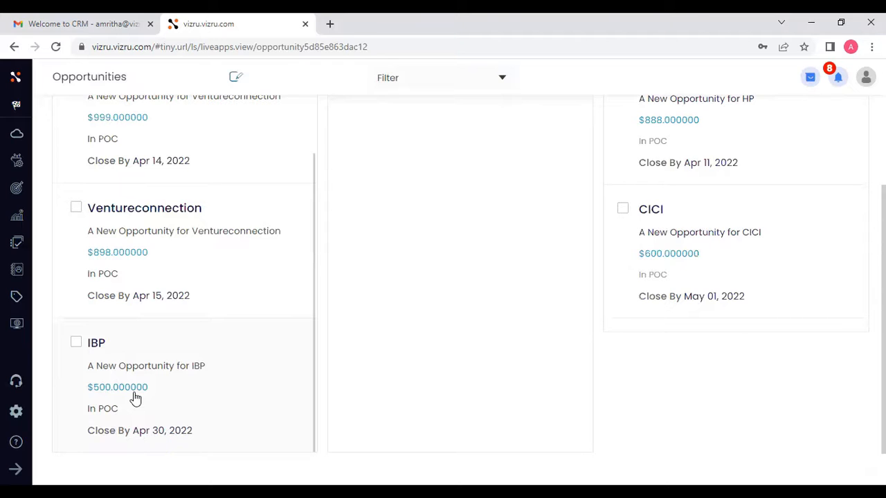
pyautogui.click(76, 342)
pyautogui.scroll(2, 355, 348)
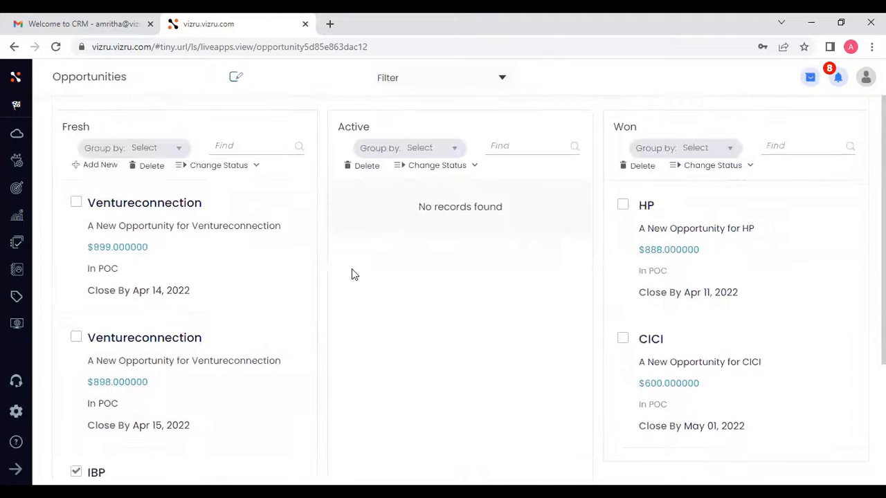
pyautogui.click(244, 170)
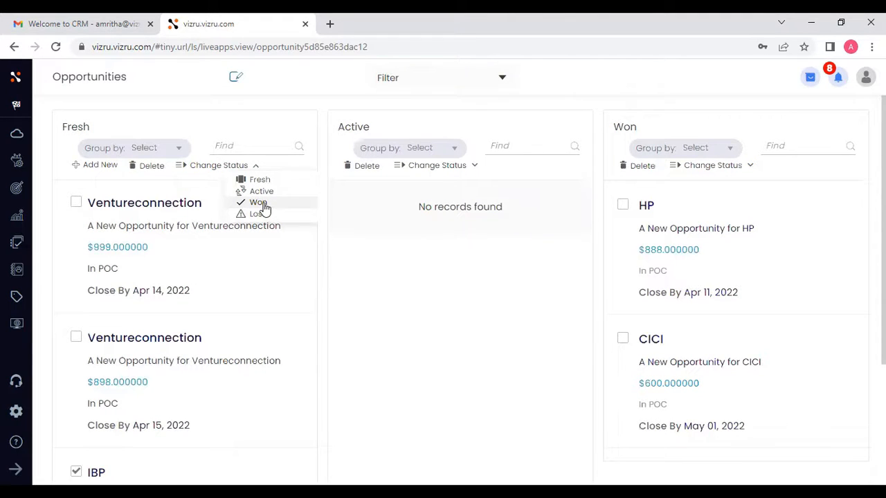
pyautogui.click(263, 204)
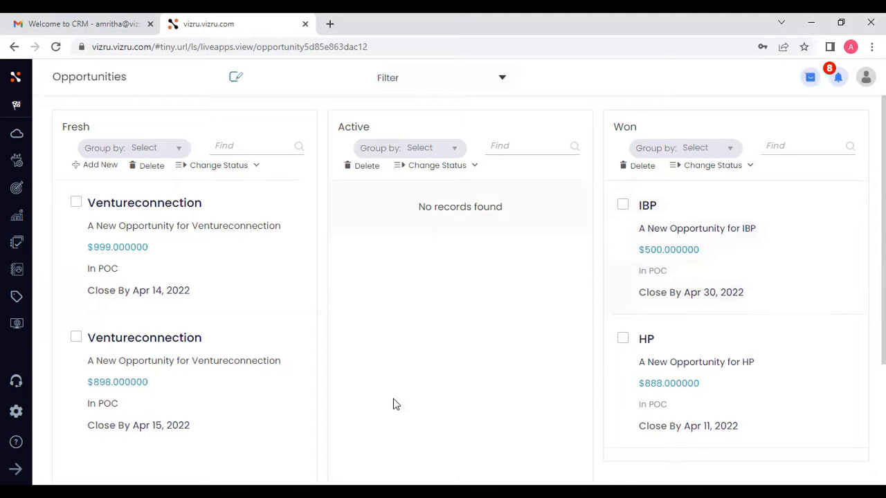
# - Open the IBP account from the Accounts list and review its Account, Address and Environment tabs before closing it
pyautogui.click(15, 469)
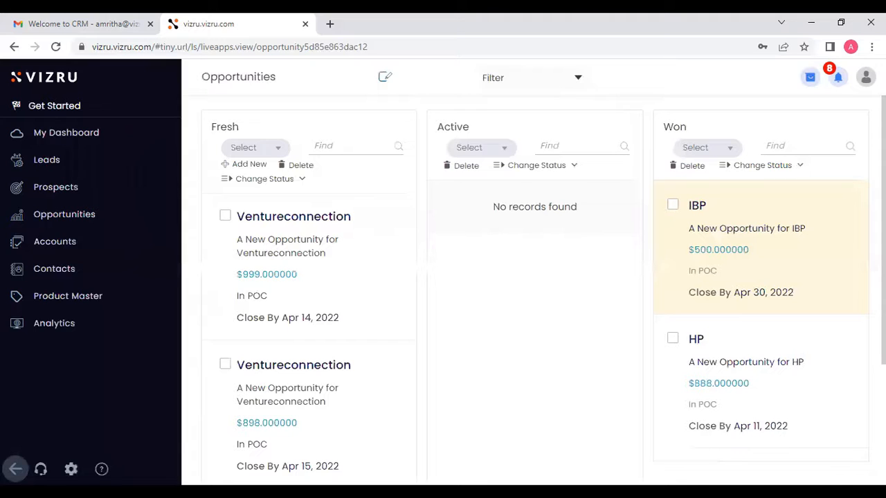
pyautogui.click(56, 252)
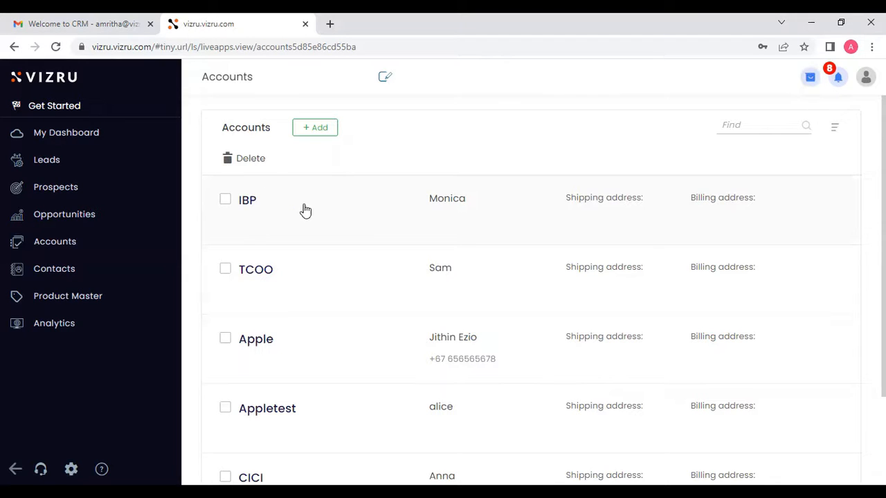
pyautogui.click(474, 208)
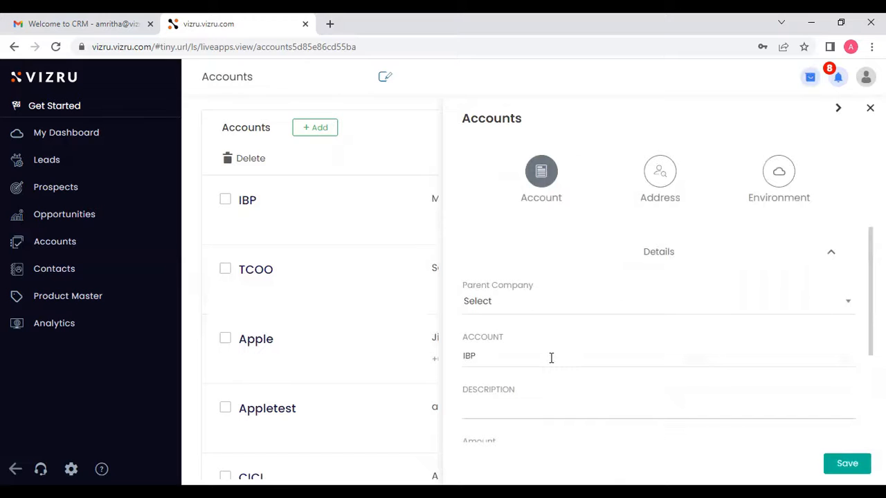
pyautogui.scroll(-5, 551, 357)
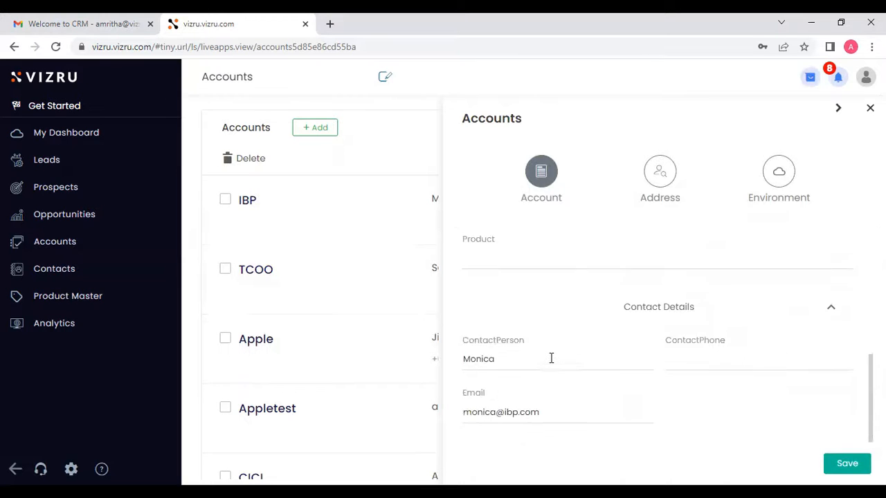
pyautogui.click(661, 185)
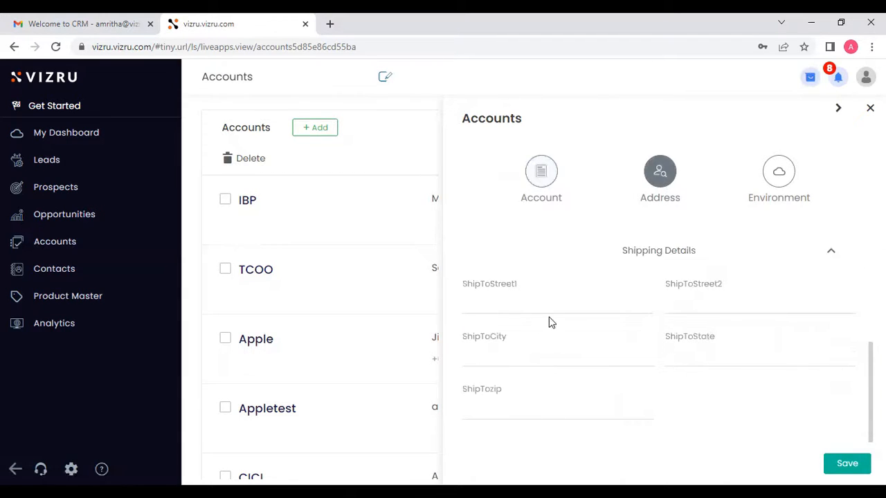
pyautogui.scroll(4, 788, 305)
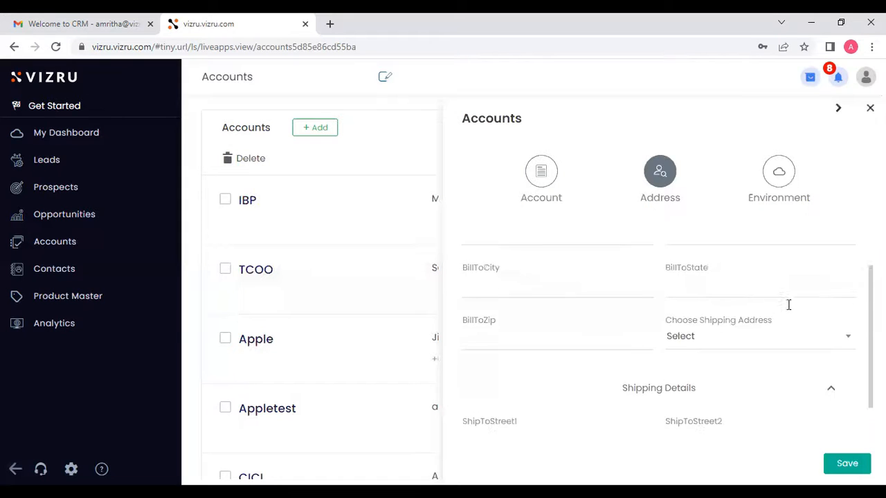
pyautogui.click(787, 186)
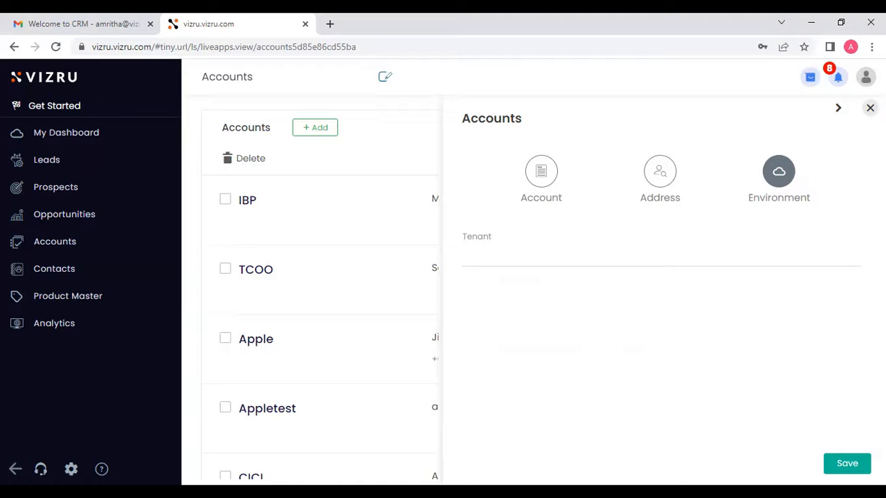
pyautogui.click(870, 107)
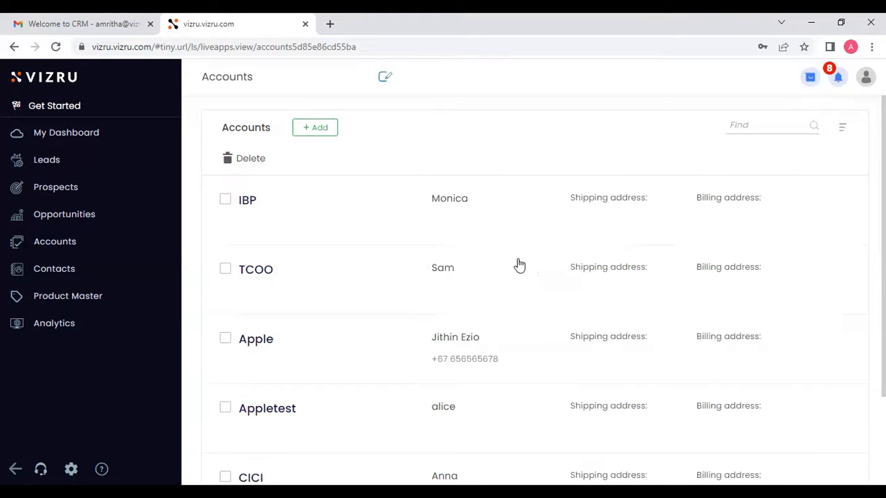
# - Open the Contacts list and scroll through the contacts
pyautogui.click(70, 278)
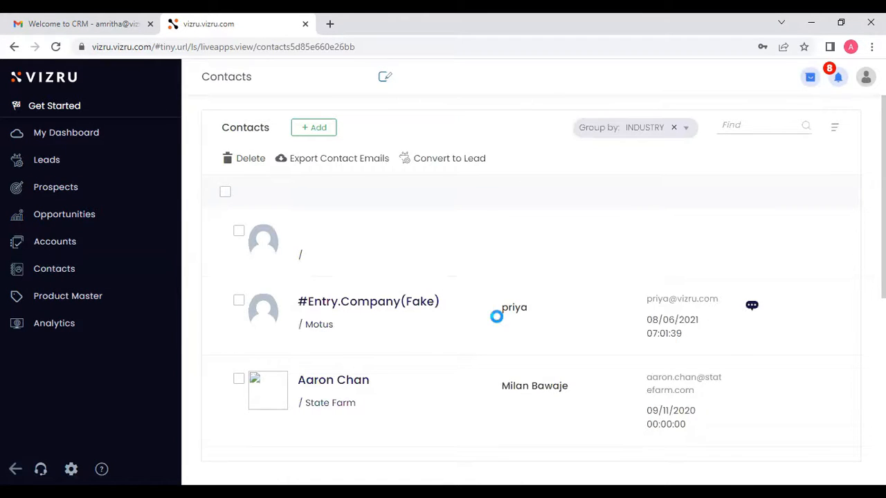
pyautogui.scroll(-3, 496, 316)
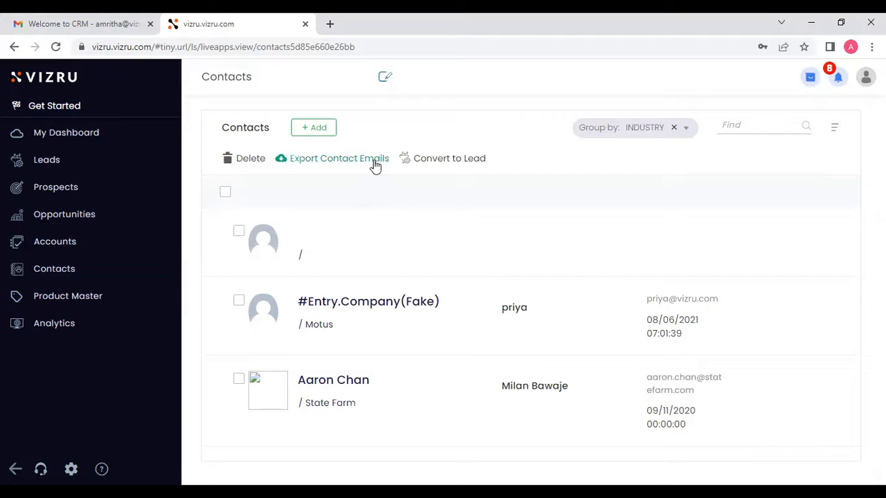
pyautogui.scroll(-2, 434, 290)
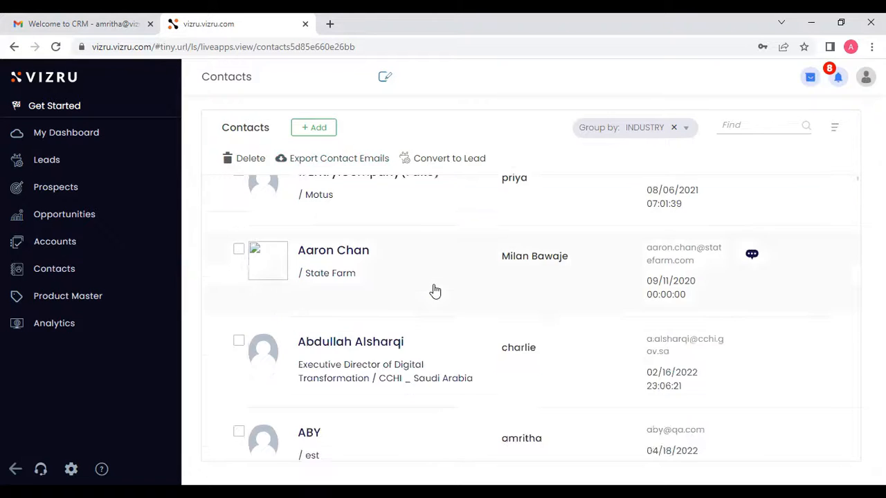
pyautogui.scroll(-6, 435, 291)
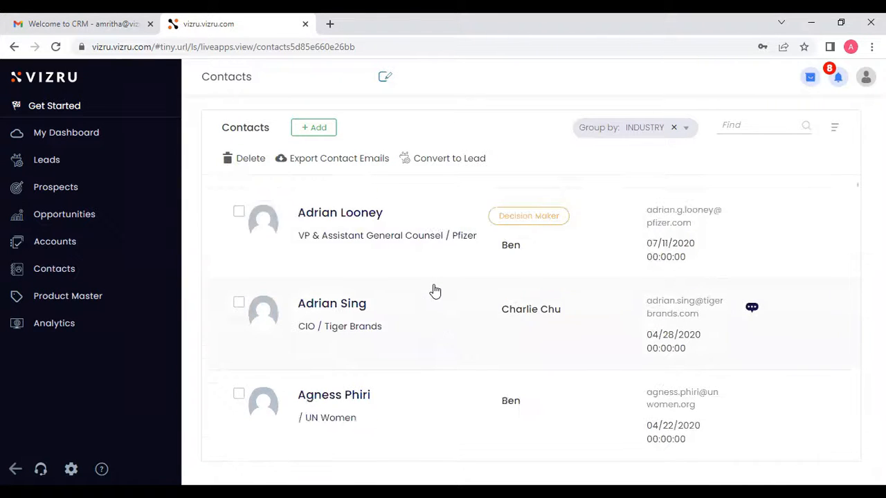
pyautogui.scroll(-5, 435, 291)
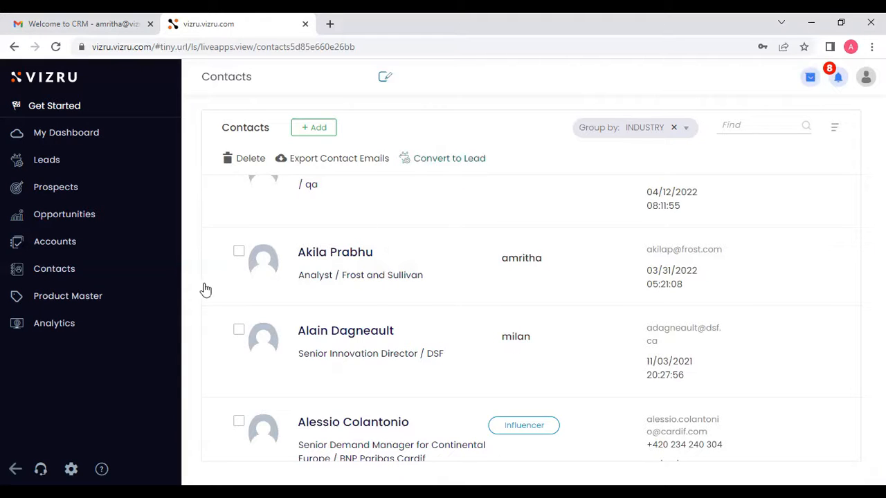
# - Open the Analytics dashboard and scroll through its charts and the Accounts list
pyautogui.click(48, 330)
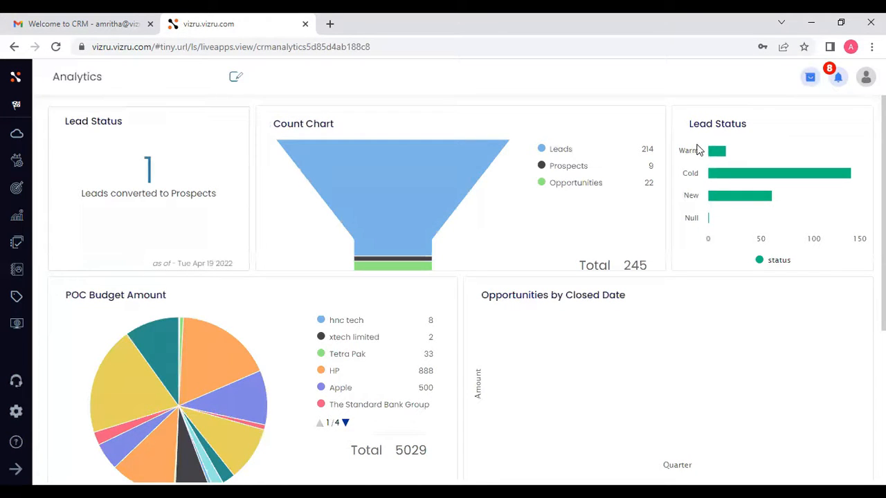
pyautogui.scroll(-2, 781, 213)
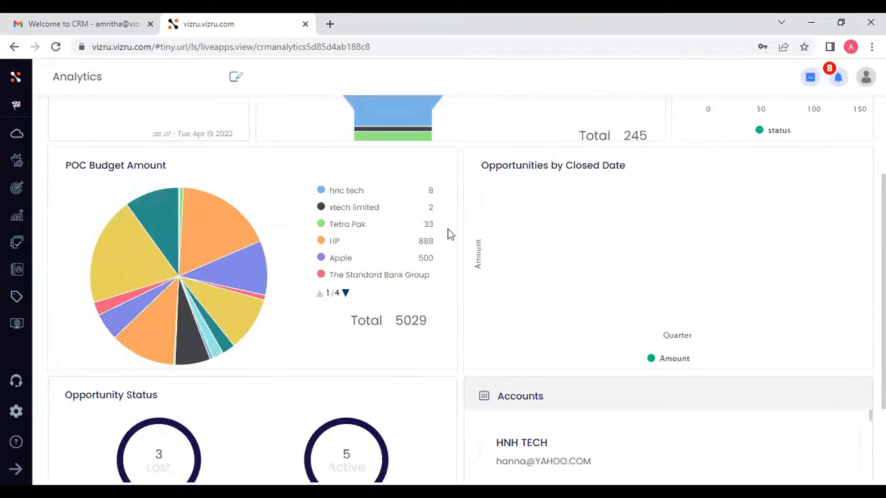
pyautogui.moveTo(107, 263)
pyautogui.scroll(-1, 346, 172)
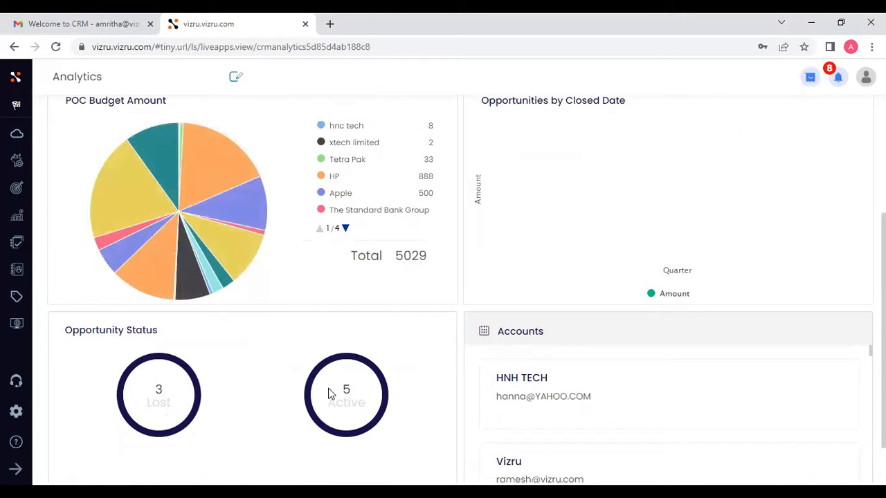
pyautogui.scroll(-1, 329, 391)
pyautogui.scroll(2, 331, 393)
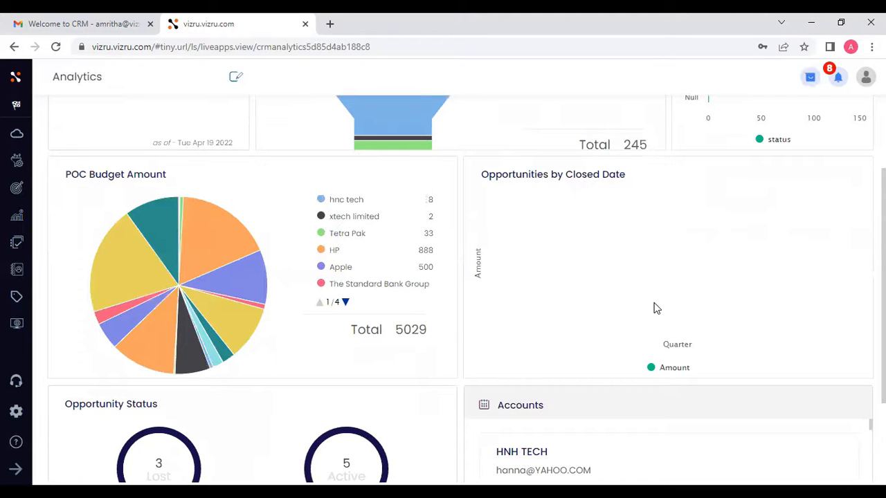
pyautogui.scroll(-2, 654, 308)
pyautogui.scroll(-3, 639, 353)
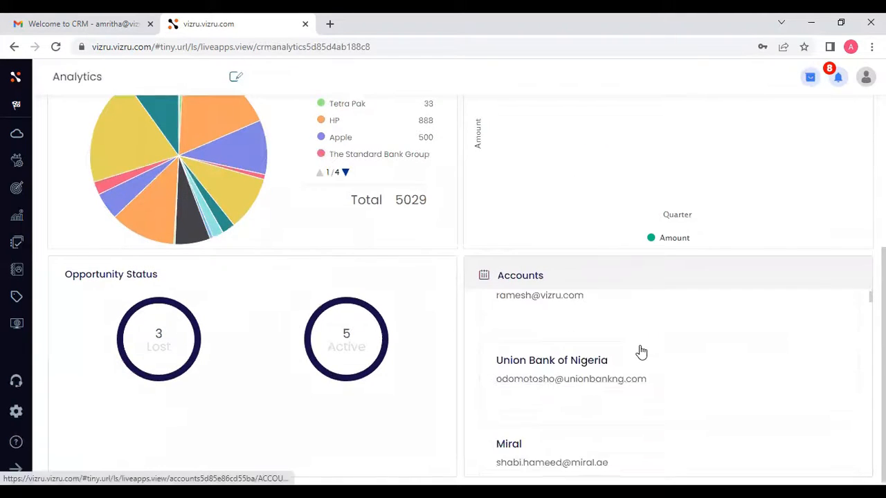
pyautogui.scroll(-3, 641, 353)
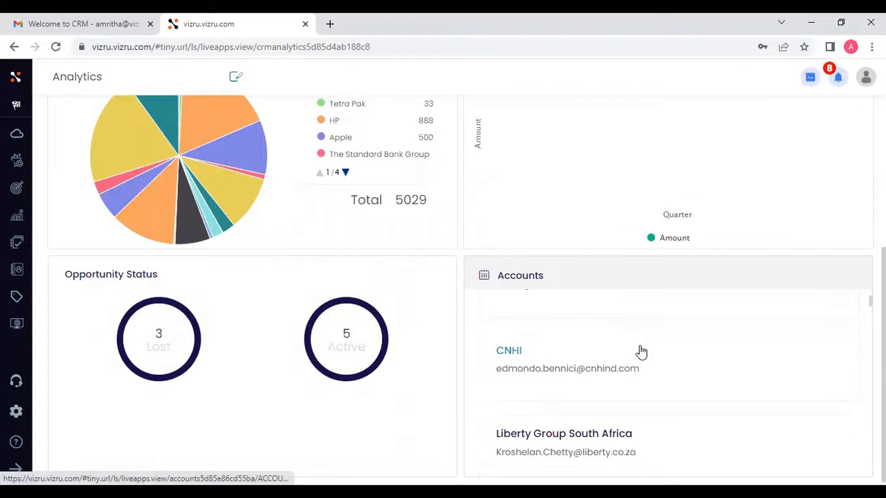
pyautogui.scroll(-2, 642, 352)
pyautogui.scroll(-2, 640, 352)
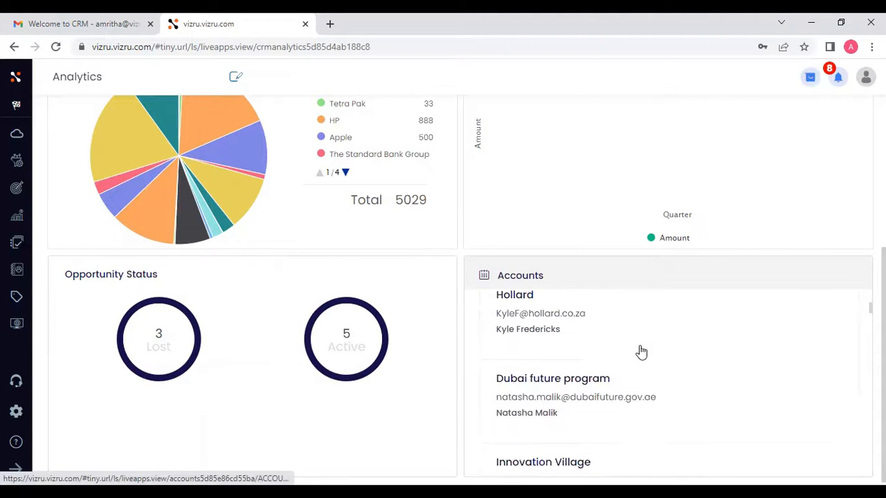